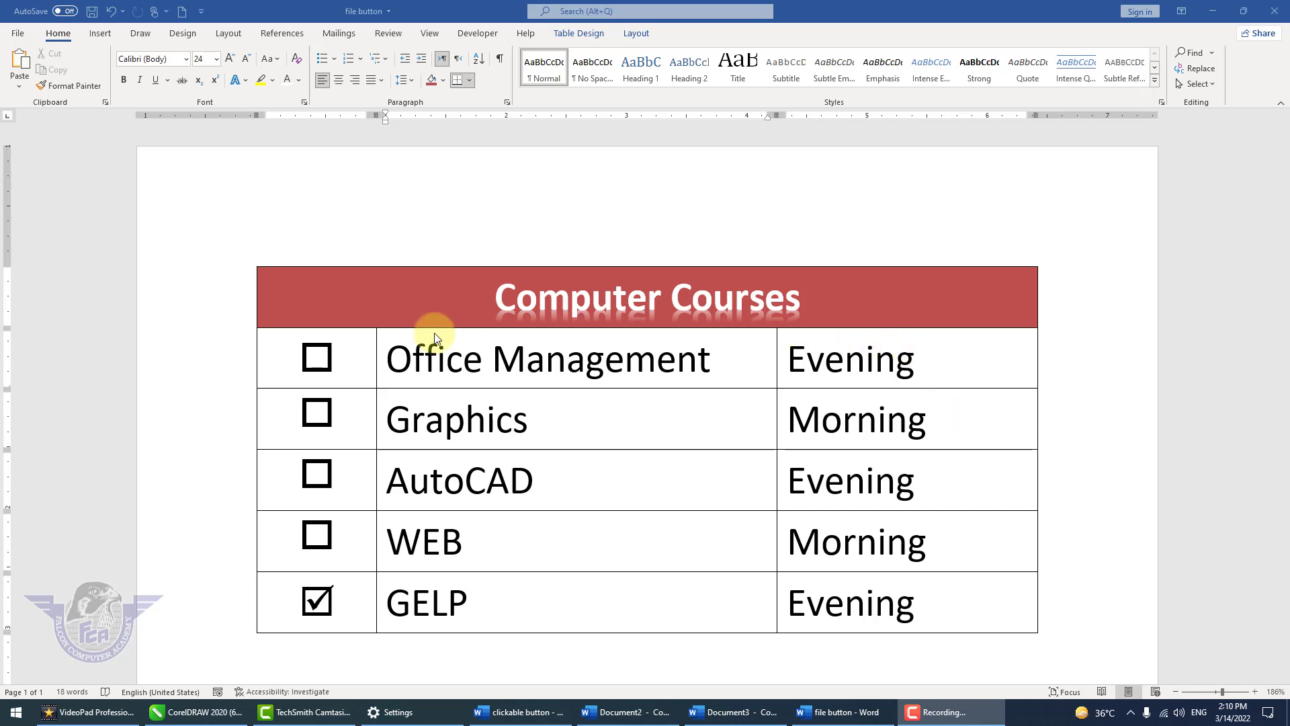
# Tick the Office Management and AutoCAD checkboxes, leaving GELP ticked.
pyautogui.click(323, 364)
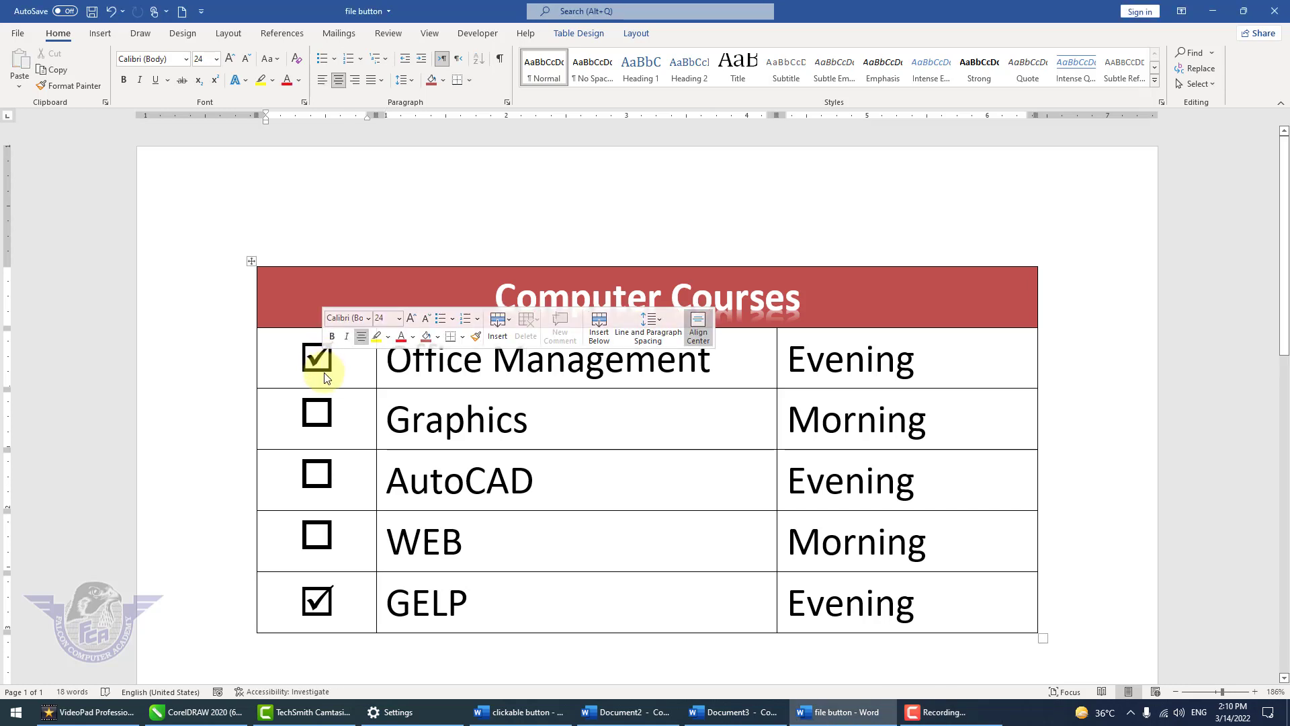
pyautogui.click(323, 495)
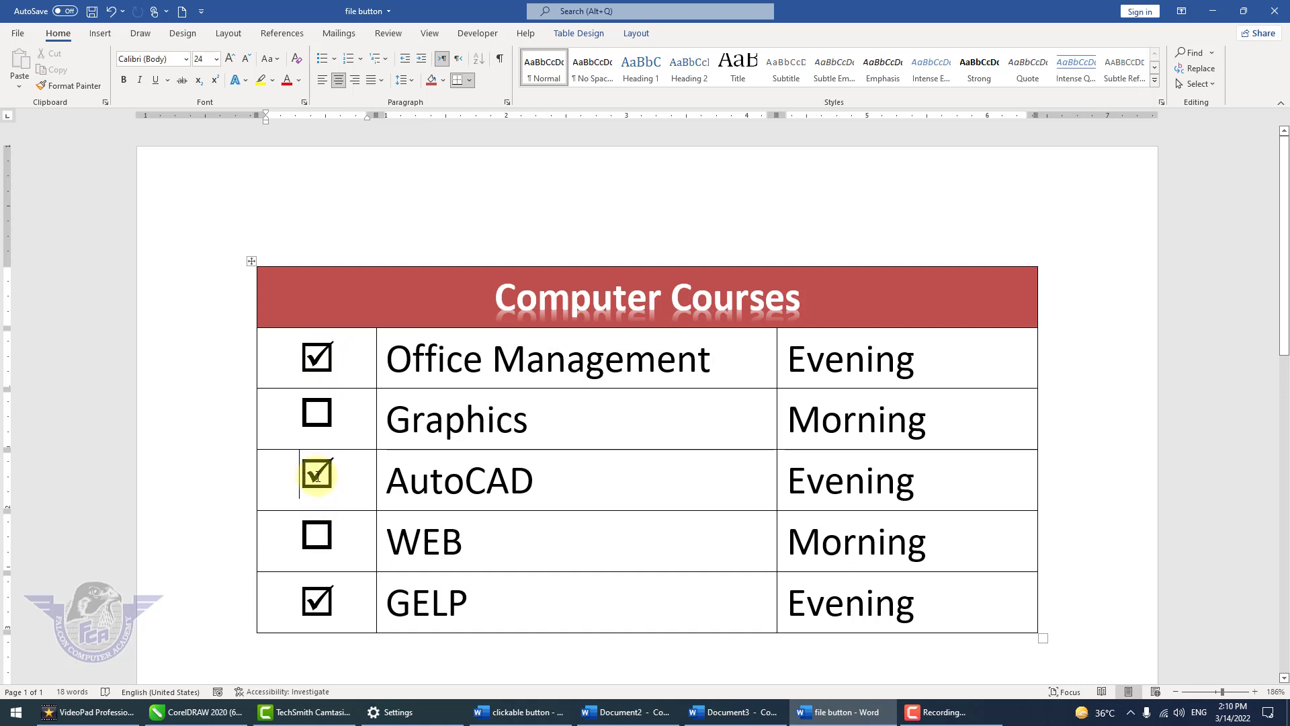
pyautogui.click(322, 485)
pyautogui.click(323, 483)
# Insert an empty 3×6 table below the existing Computer Courses table.
pyautogui.scroll(-2, 583, 567)
pyautogui.click(386, 567)
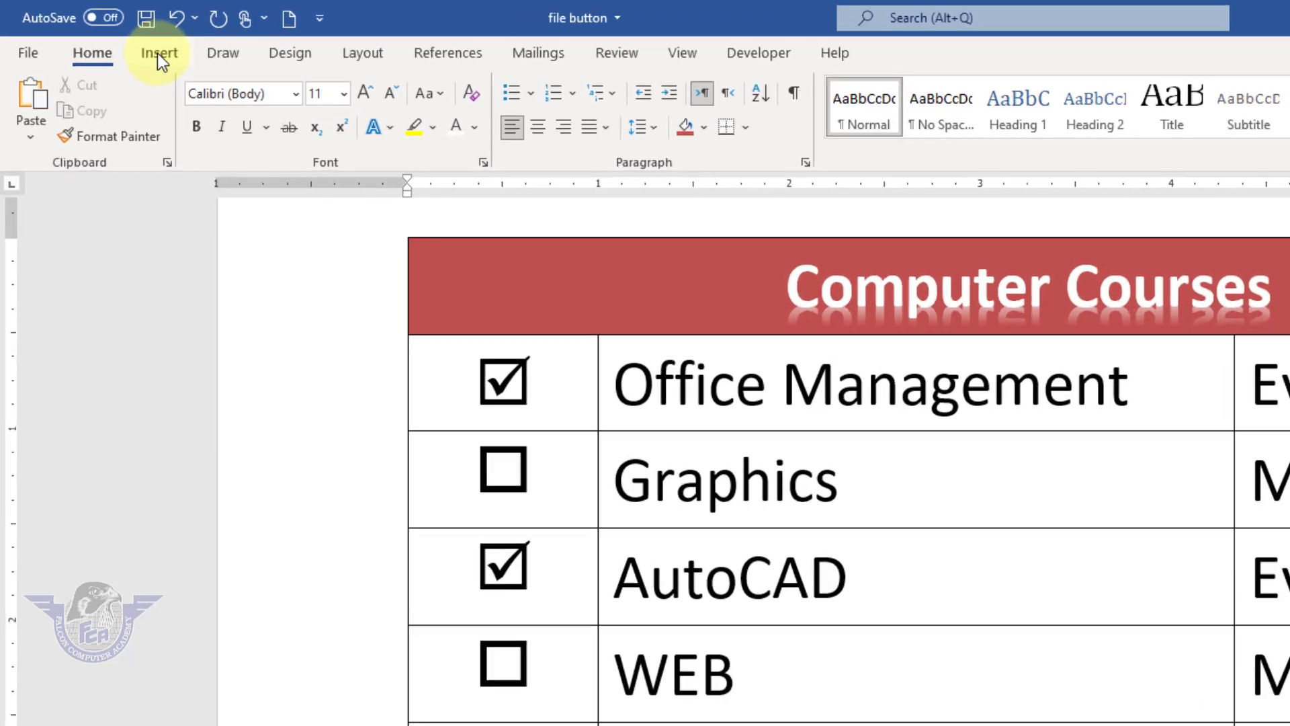
pyautogui.click(98, 33)
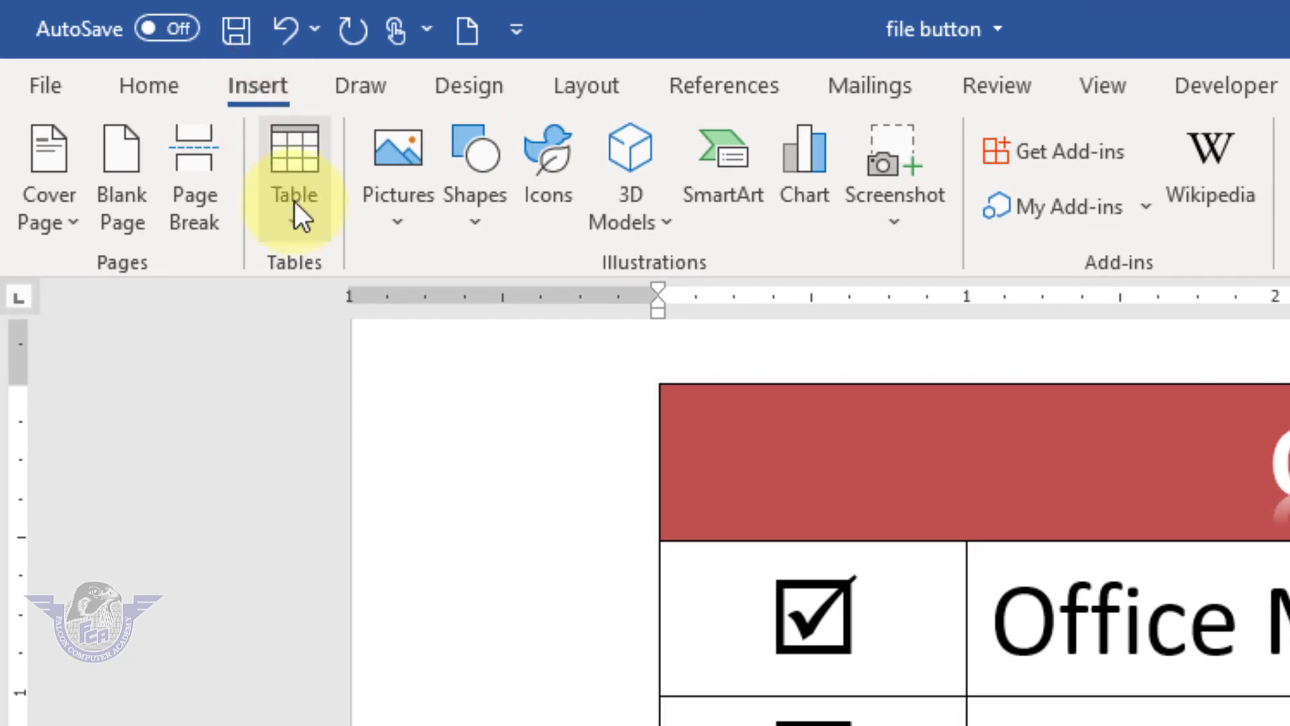
pyautogui.click(297, 212)
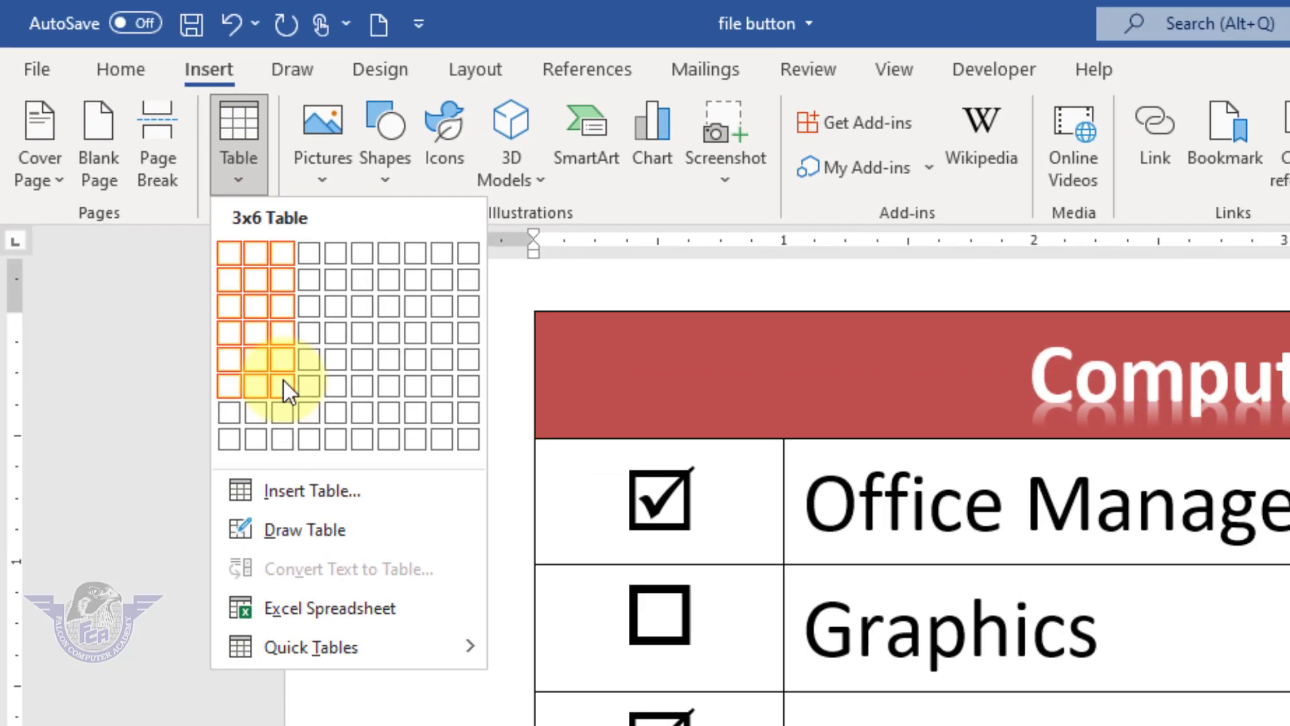
pyautogui.click(349, 469)
pyautogui.scroll(-1, 694, 478)
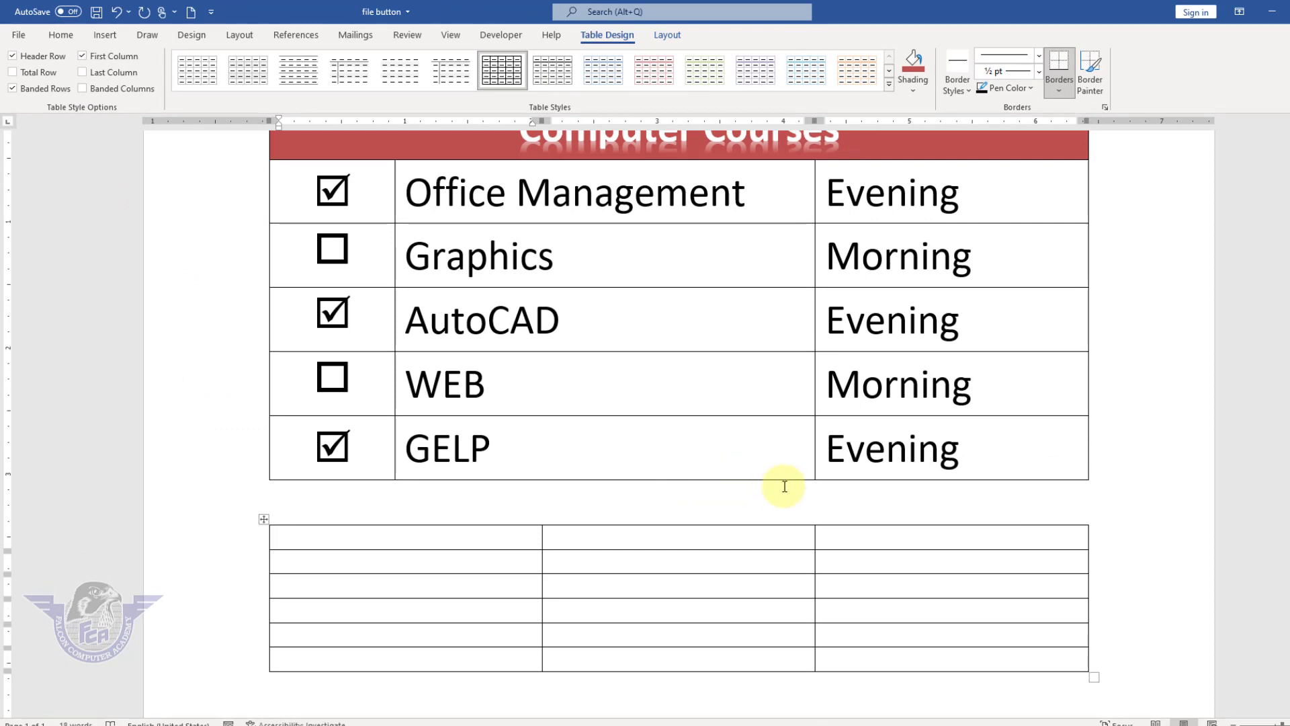
# Enter the 'Computer Courses' title and courses Office Management, Graphics, AutoCAD, WEB and GELP.
pyautogui.write('Computer ')
pyautogui.write('Cours')
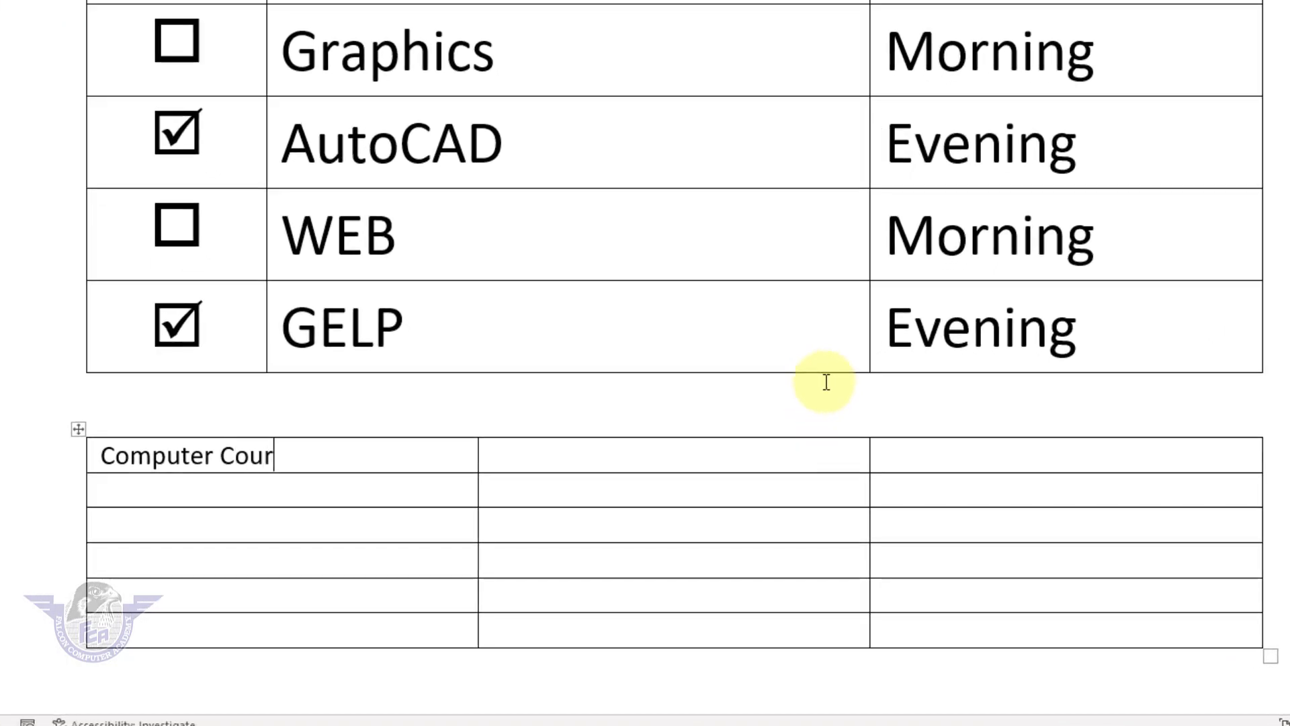
pyautogui.write('e')
pyautogui.press('BackSpace')
pyautogui.write('ses')
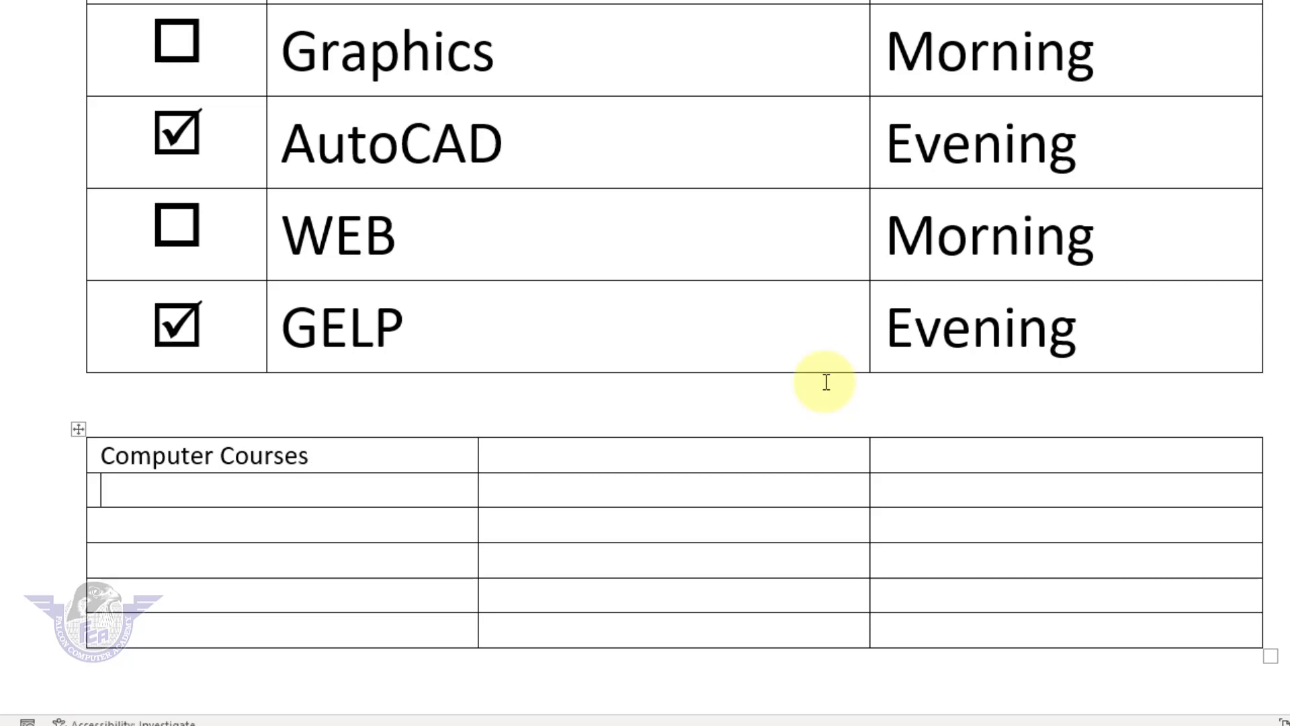
pyautogui.write('Of')
pyautogui.write('fice mana')
pyautogui.press('BackSpace')
pyautogui.press('BackSpace')
pyautogui.press('BackSpace')
pyautogui.press('BackSpace')
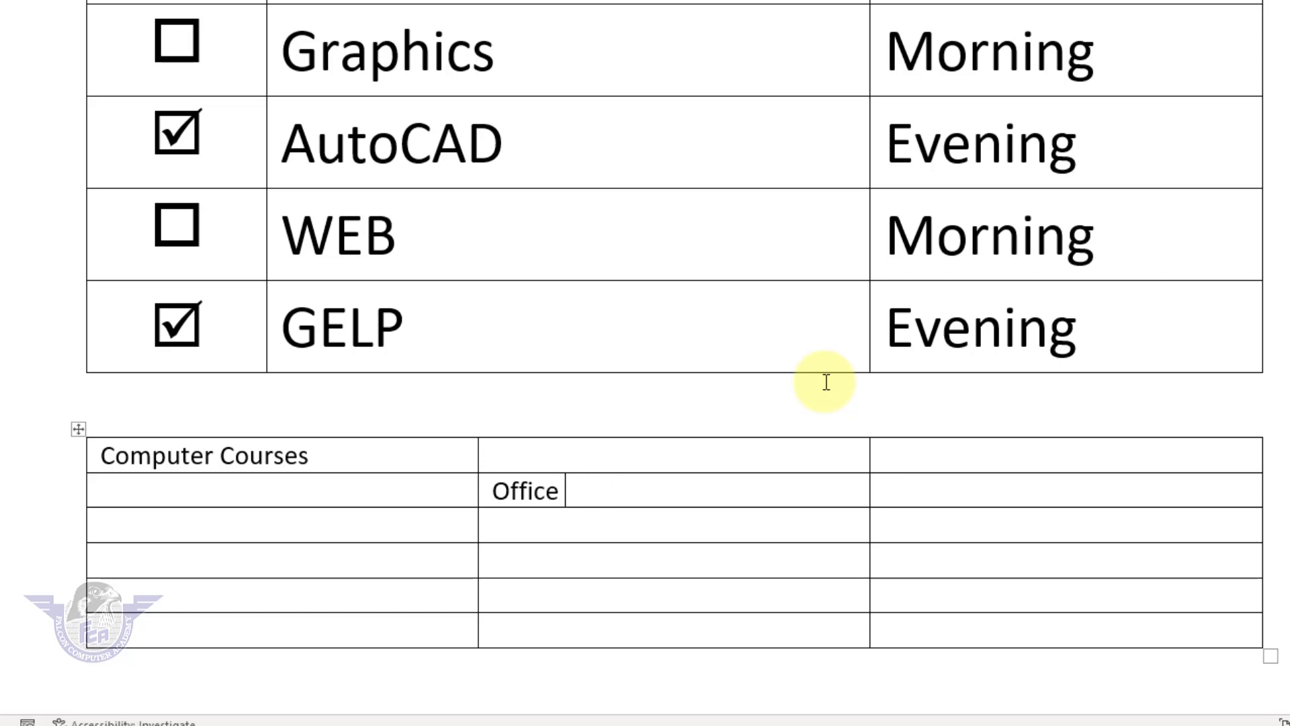
pyautogui.write('Management')
pyautogui.press('Down')
pyautogui.write('G')
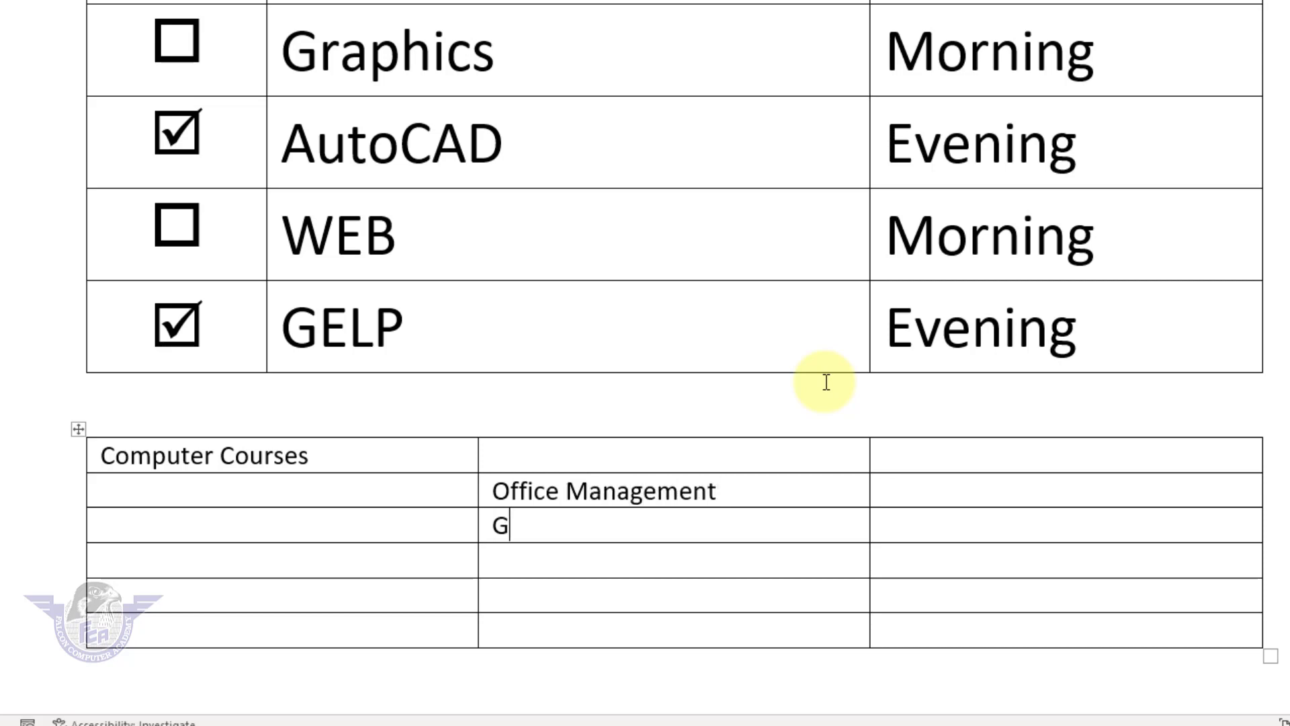
pyautogui.write('rapics')
pyautogui.press('Down')
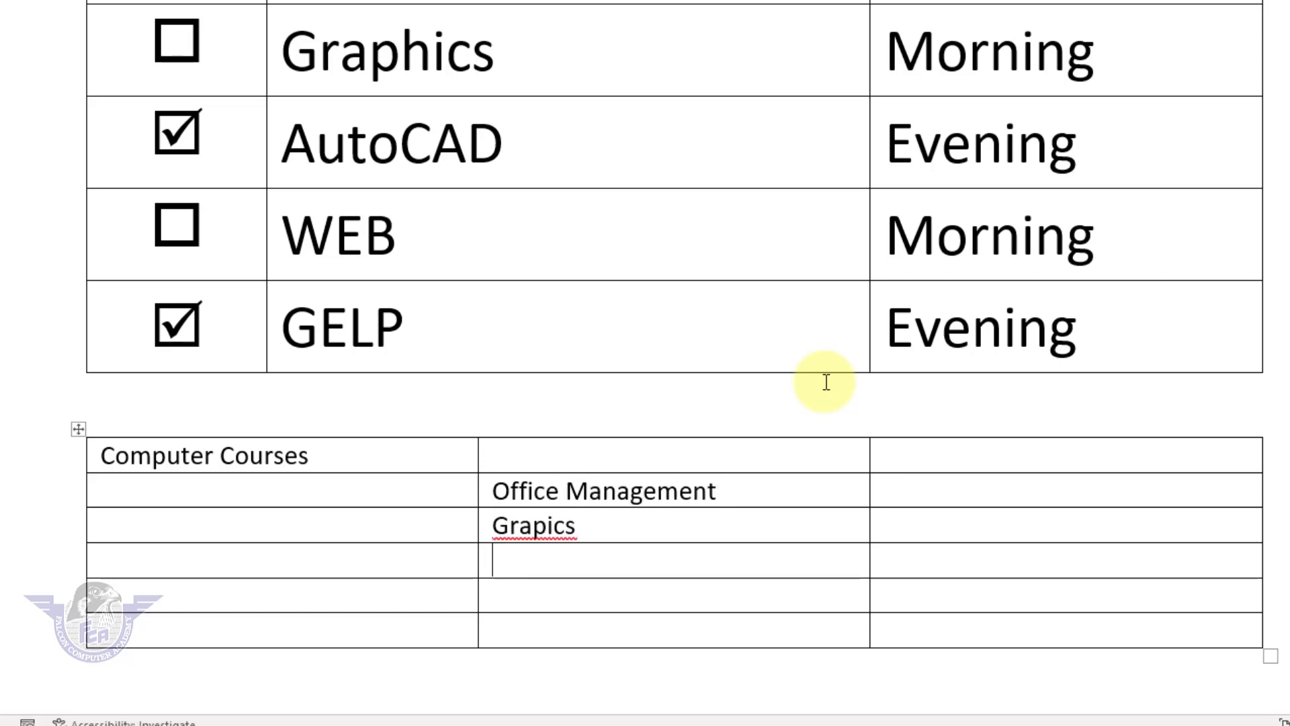
pyautogui.press('BackSpace')
pyautogui.press('Left')
pyautogui.hotkey('shift', 'Tab')
pyautogui.write('G')
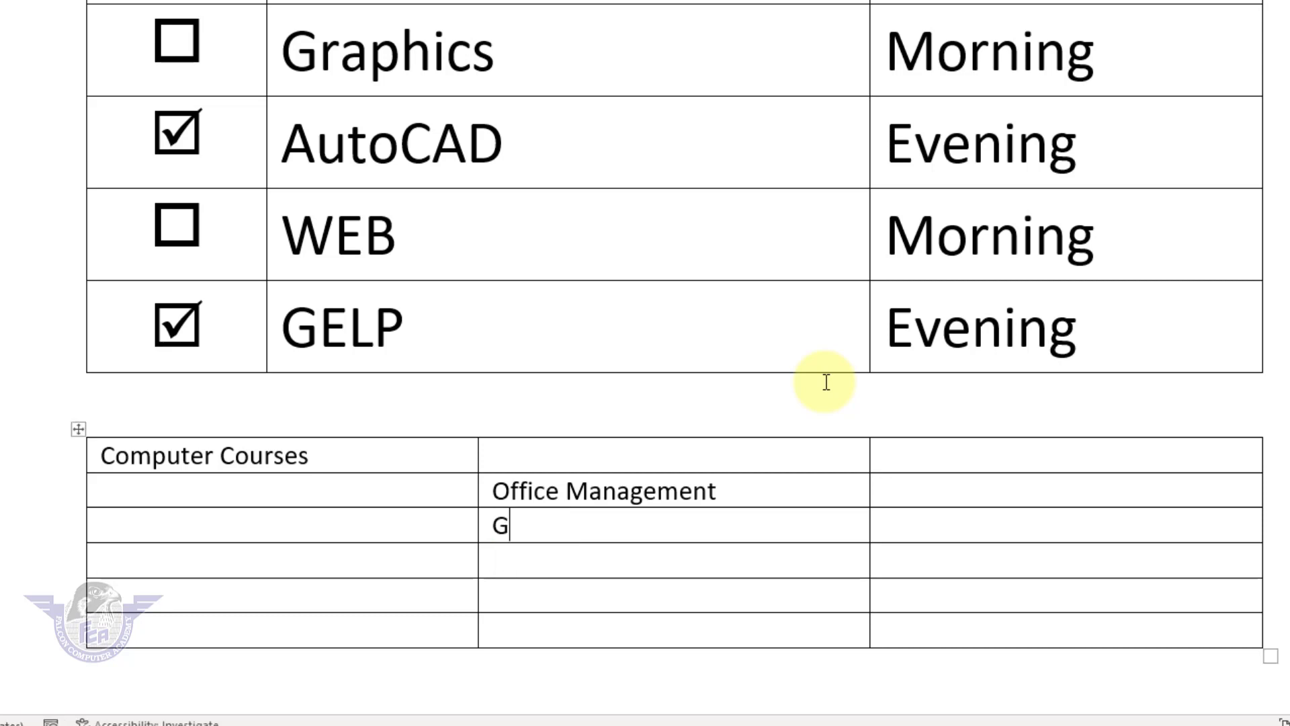
pyautogui.write('raphics')
pyautogui.press('Down')
pyautogui.write('Au')
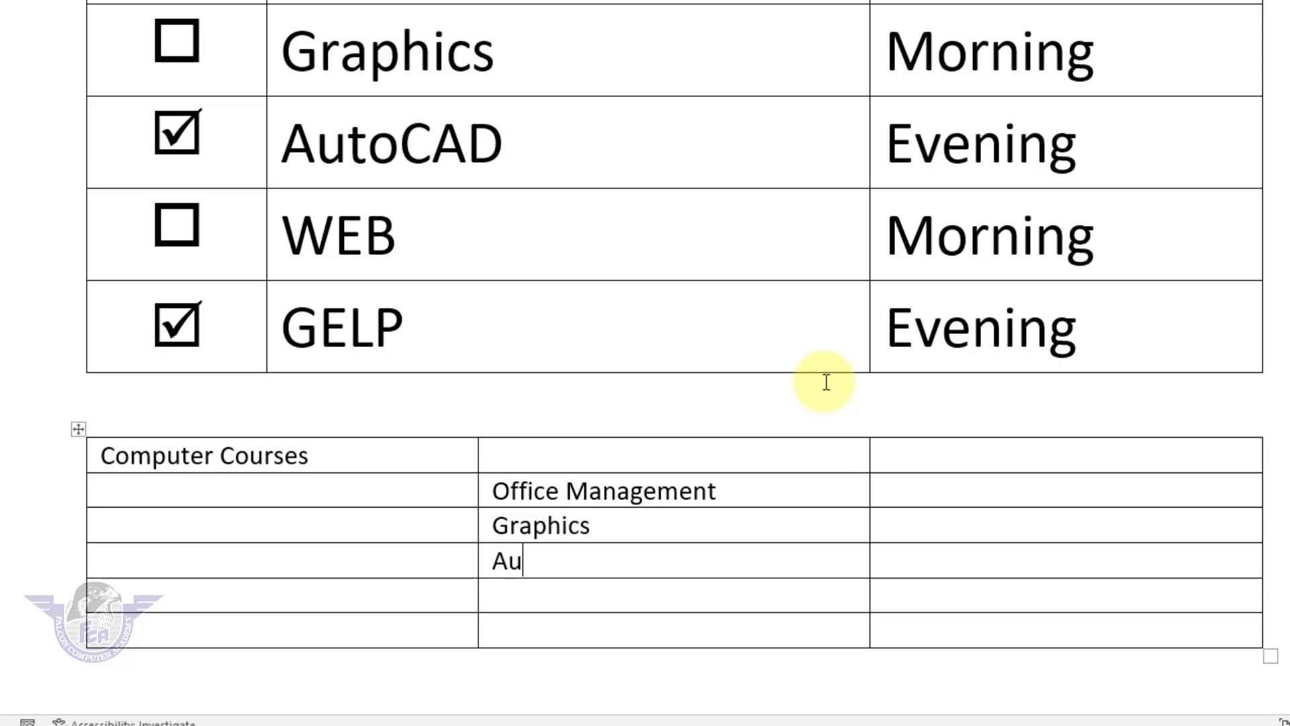
pyautogui.write('toCAD')
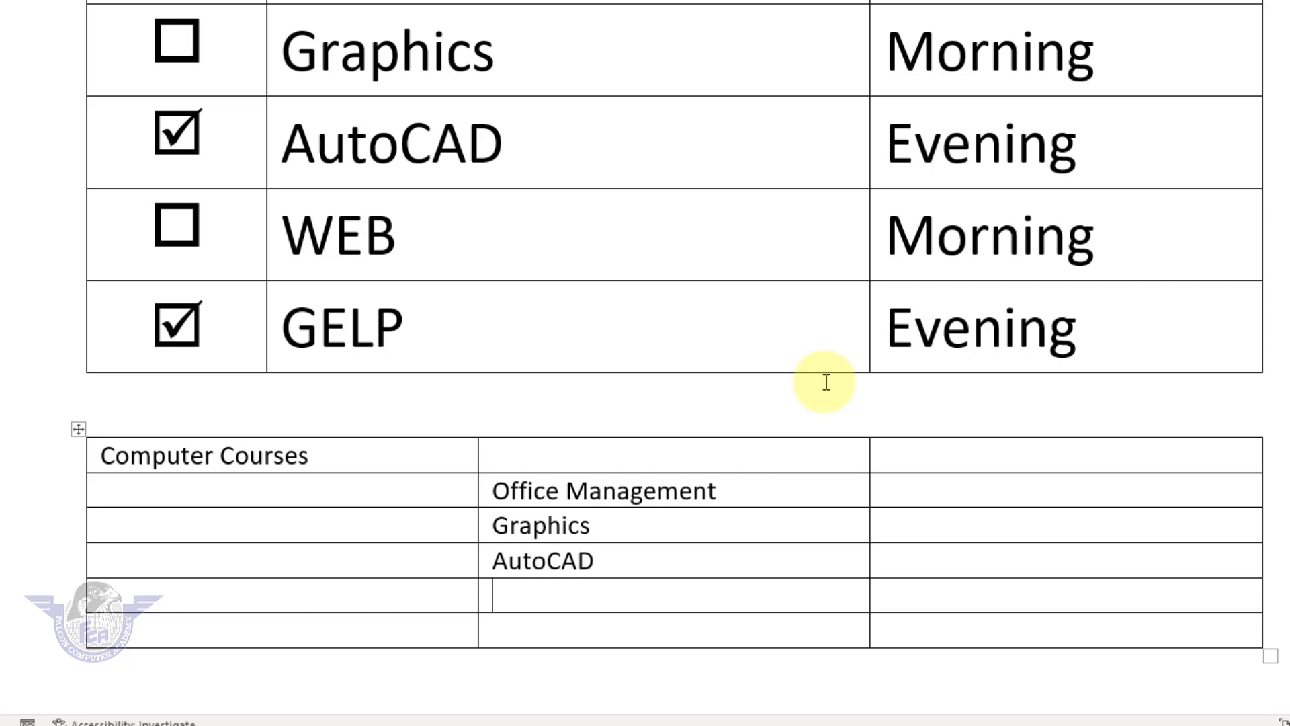
pyautogui.write('WEB')
pyautogui.press('Down')
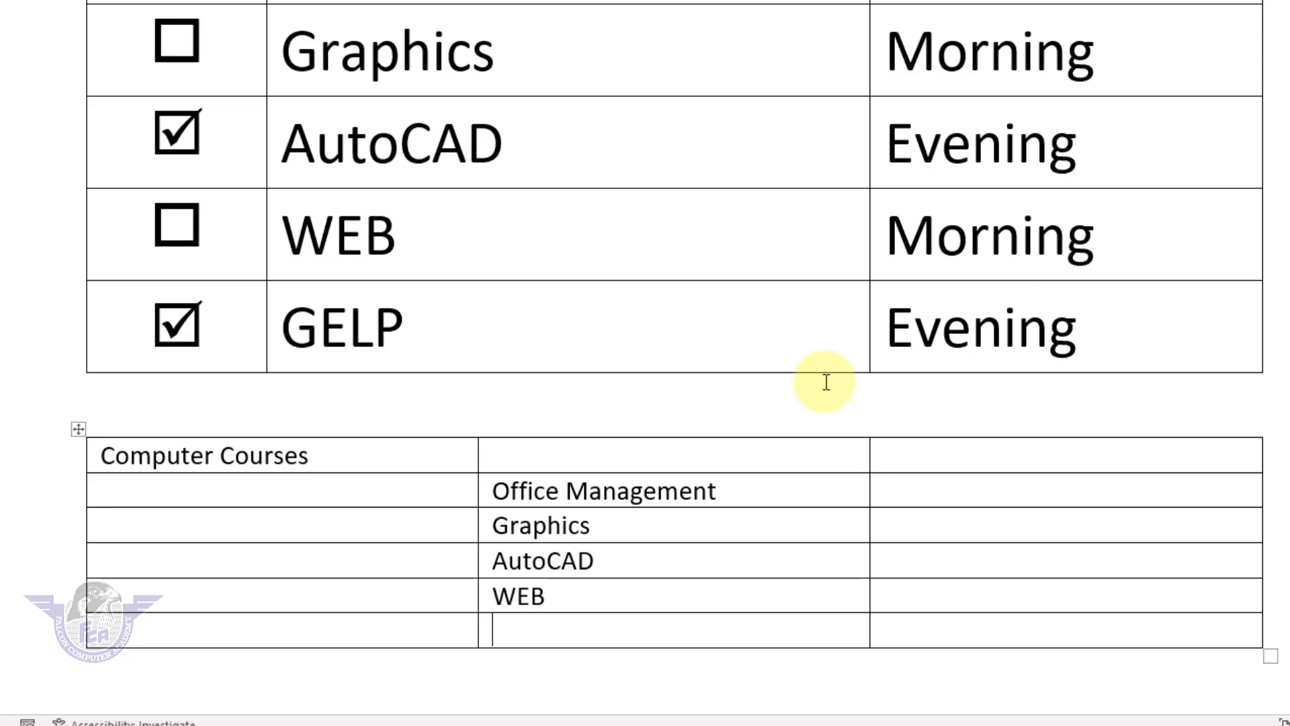
pyautogui.write('GELP')
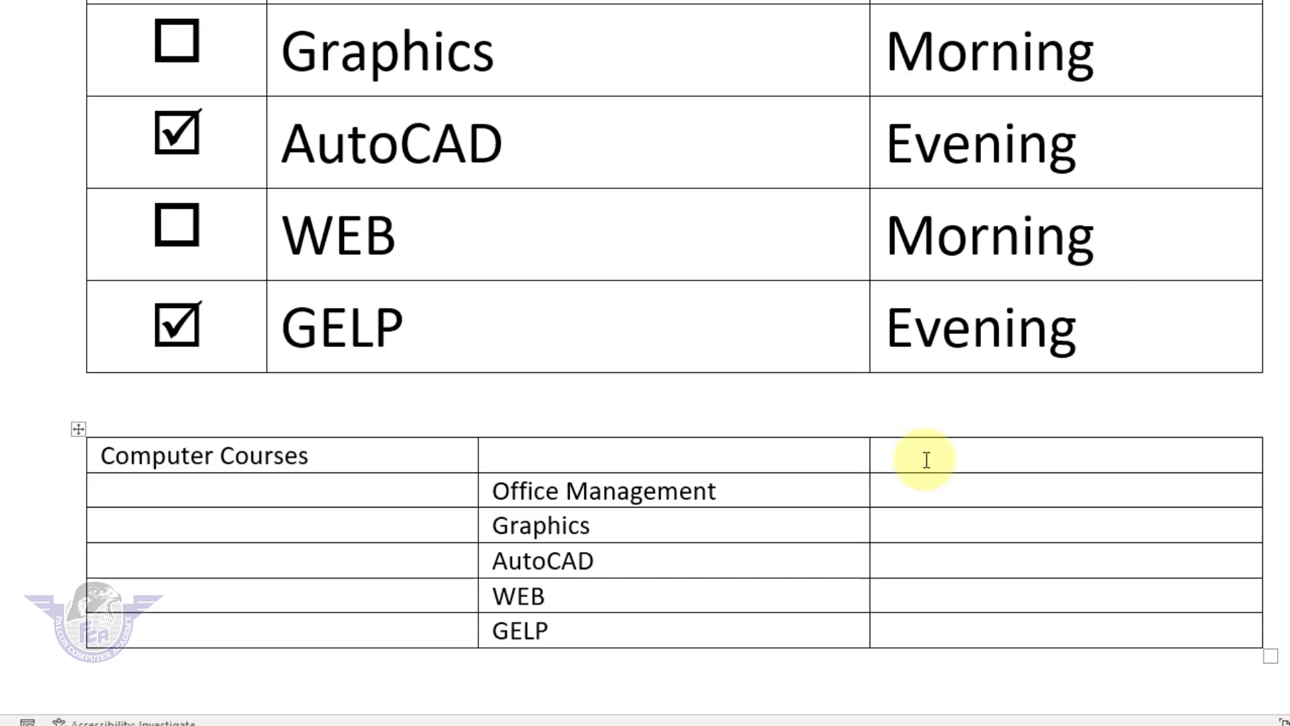
# Fill the time column with Evening, Morning, Evening, Morning, Evening.
pyautogui.click(933, 490)
pyautogui.write('Eve')
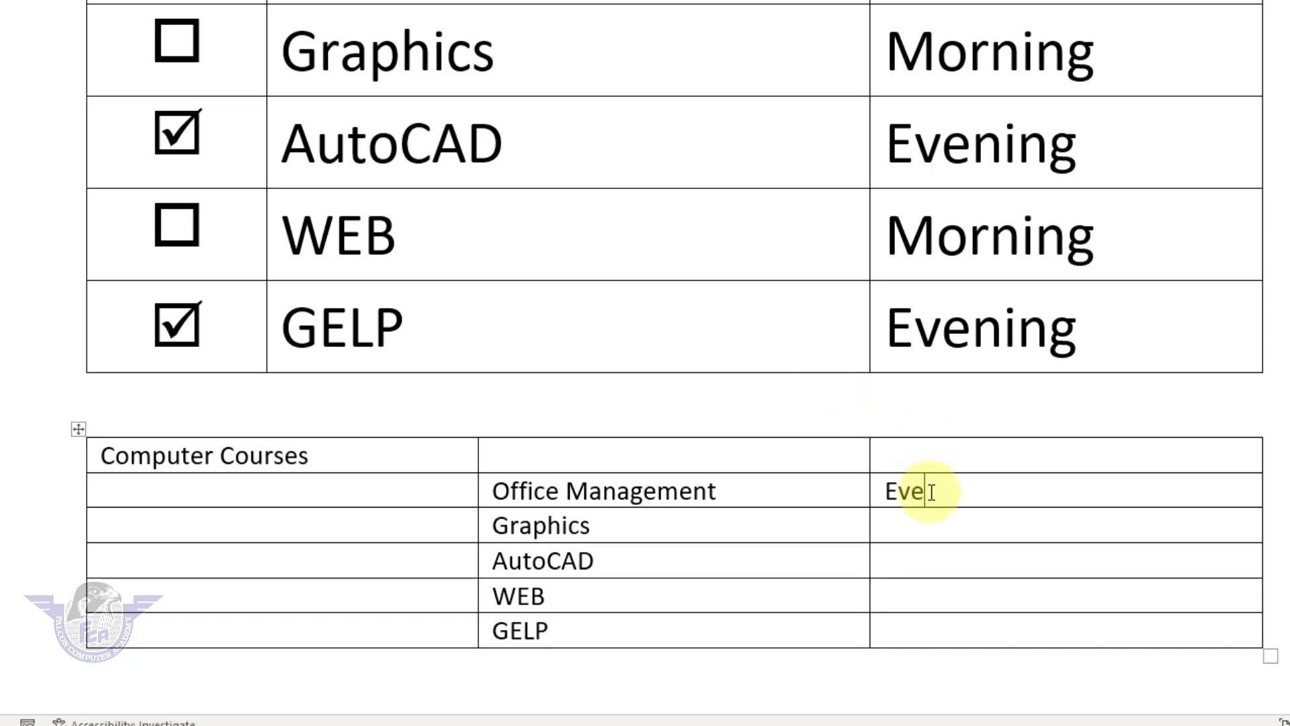
pyautogui.write('ning')
pyautogui.press('Down')
pyautogui.write('Mor')
pyautogui.write('ning')
pyautogui.press('Down')
pyautogui.write('EV')
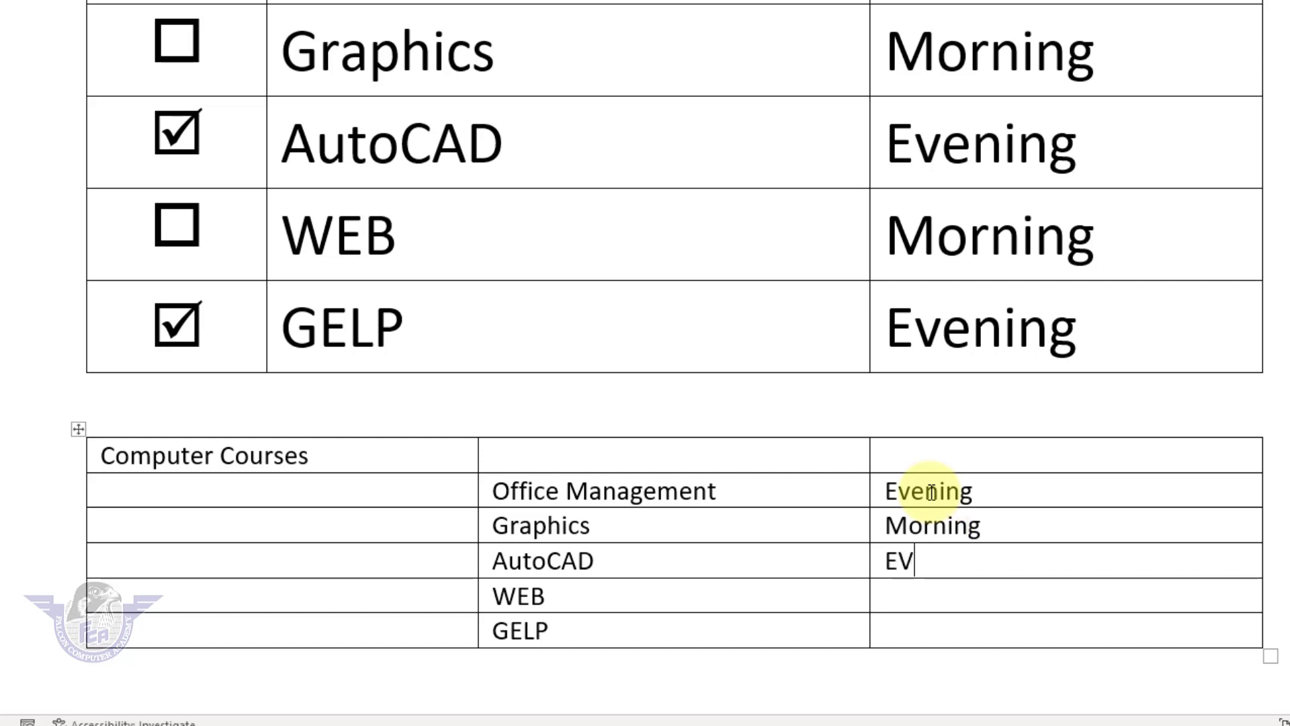
pyautogui.write('e')
pyautogui.press('BackSpace')
pyautogui.press('BackSpace')
pyautogui.write('vening')
pyautogui.press('Down')
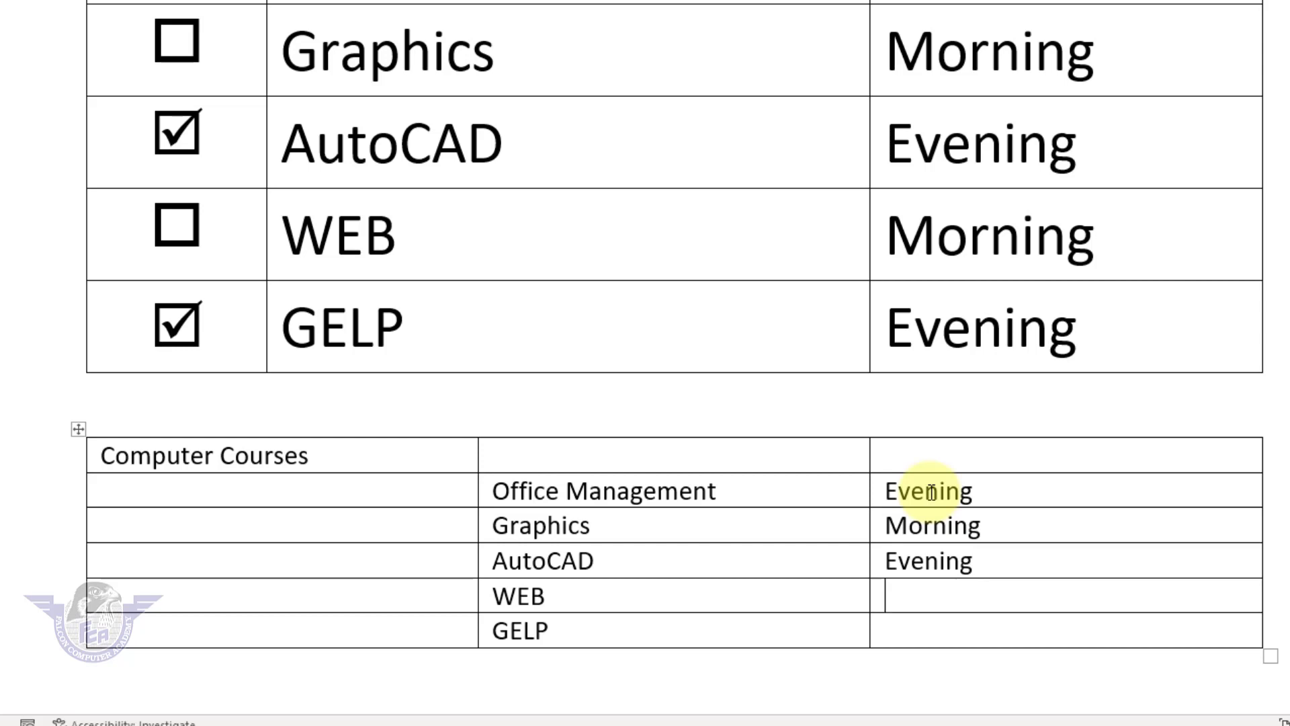
pyautogui.write('Morning')
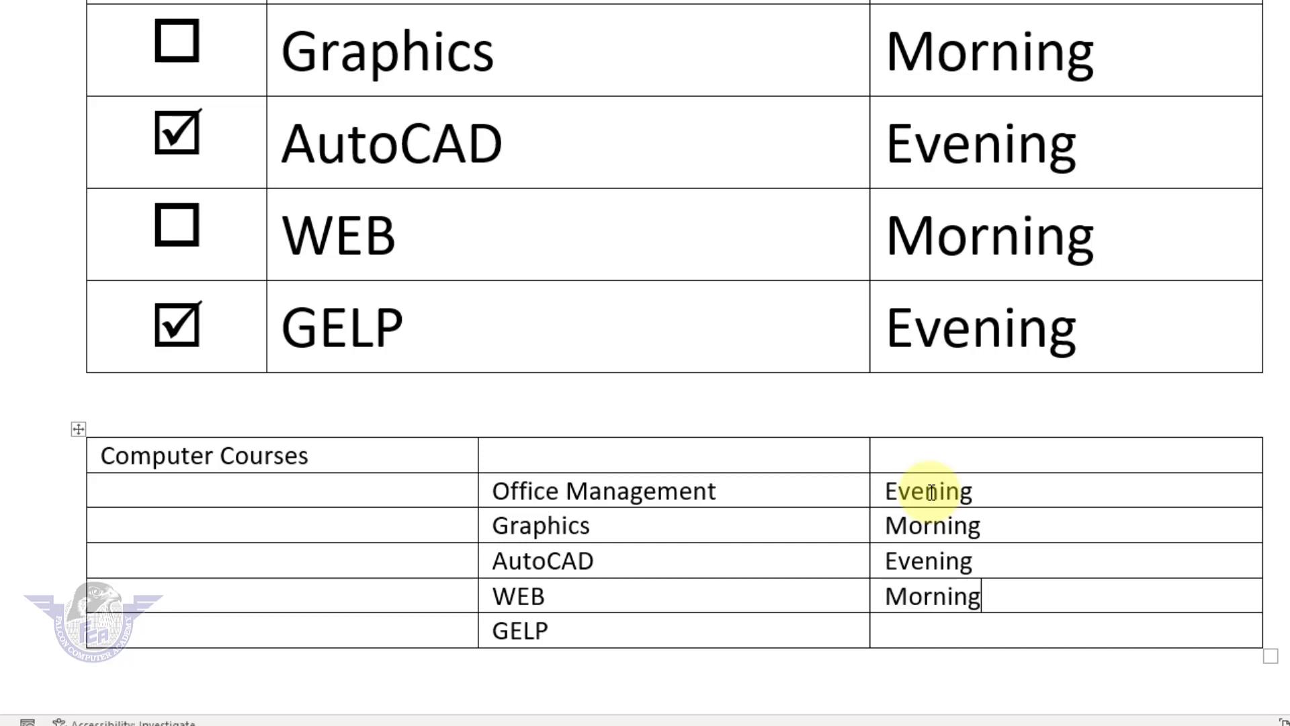
pyautogui.press('Down')
pyautogui.write('Evening')
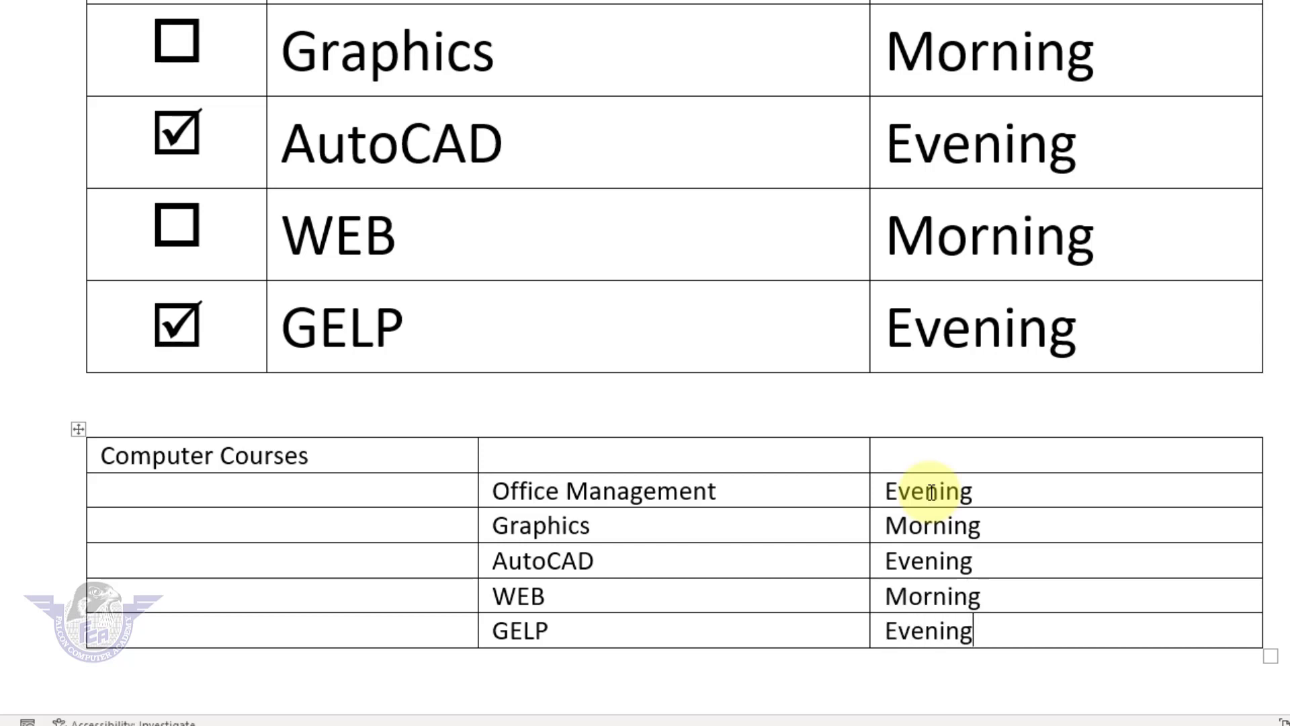
# Merge the header row into one cell and centre the Computer Courses title.
pyautogui.moveTo(901, 456); pyautogui.dragTo(410, 455)
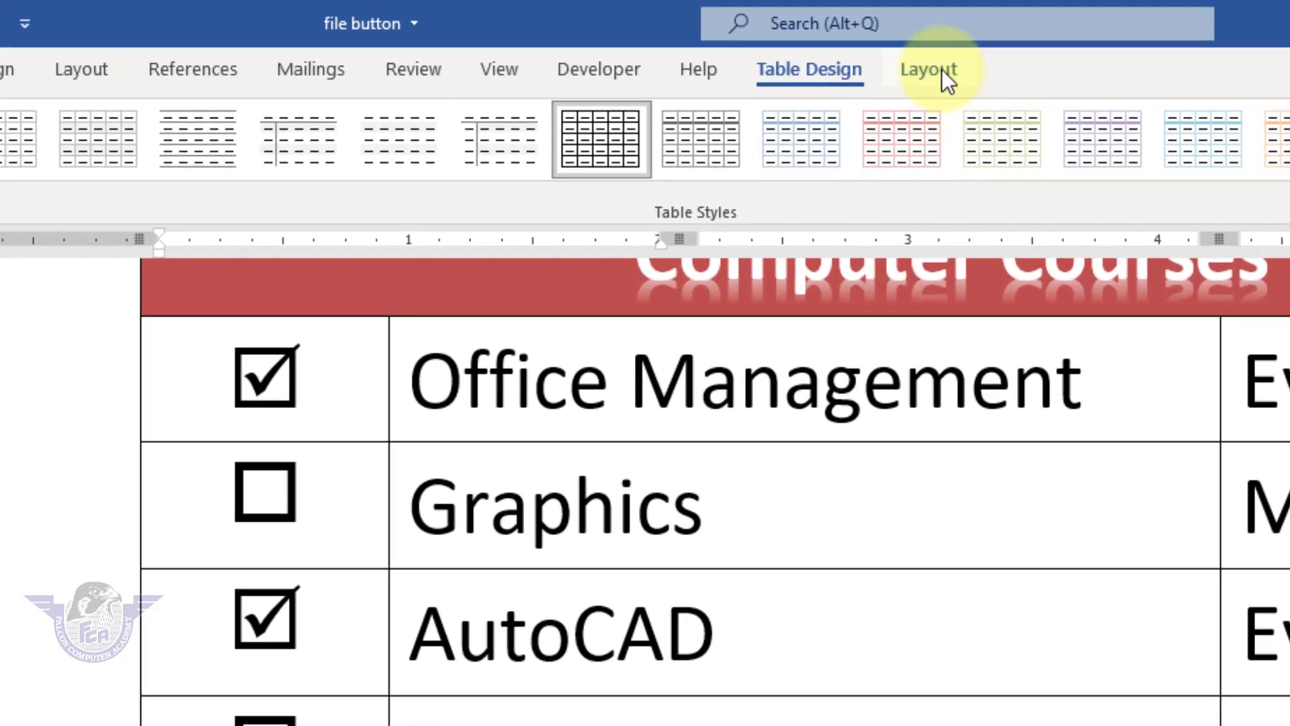
pyautogui.click(942, 70)
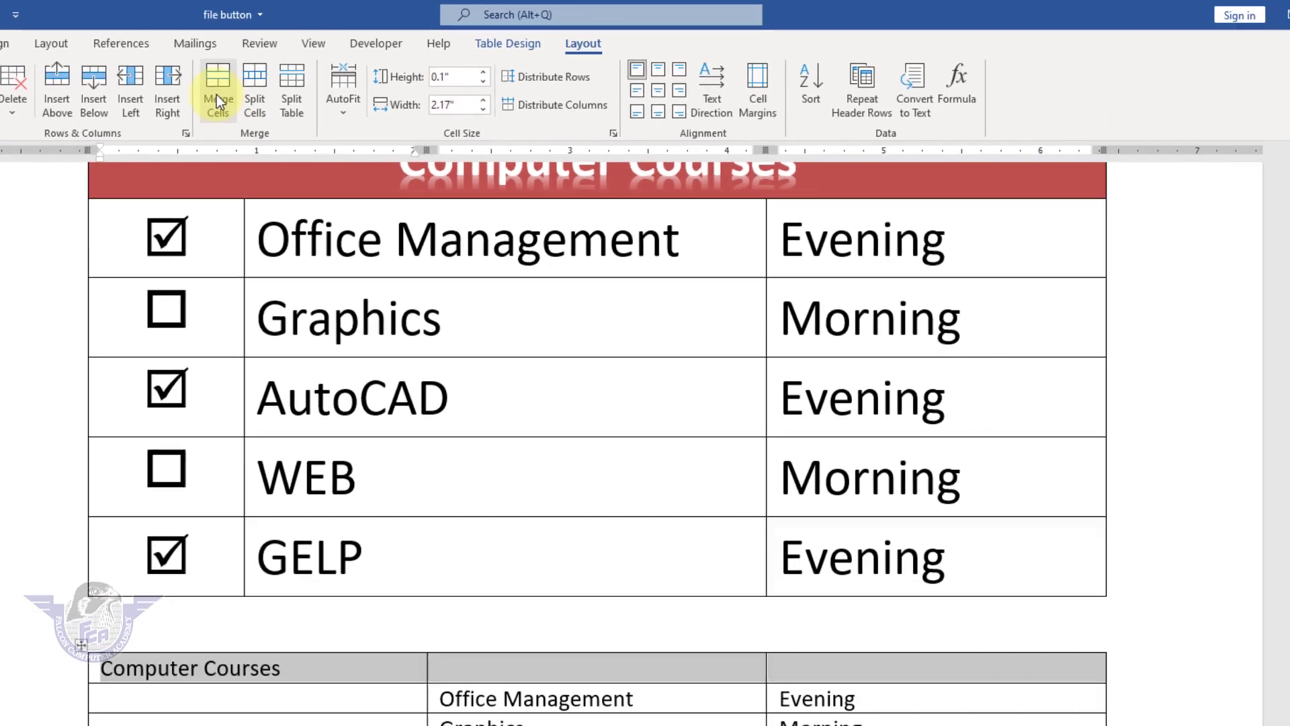
pyautogui.click(216, 95)
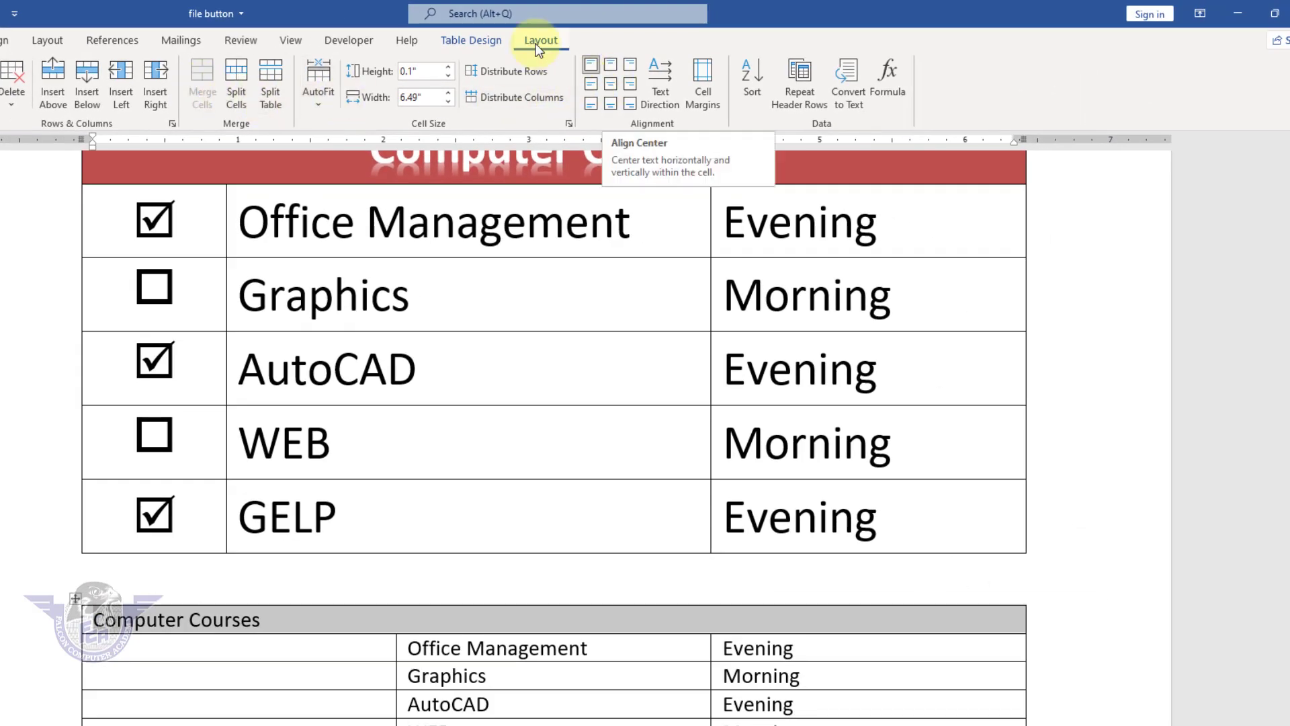
pyautogui.click(612, 85)
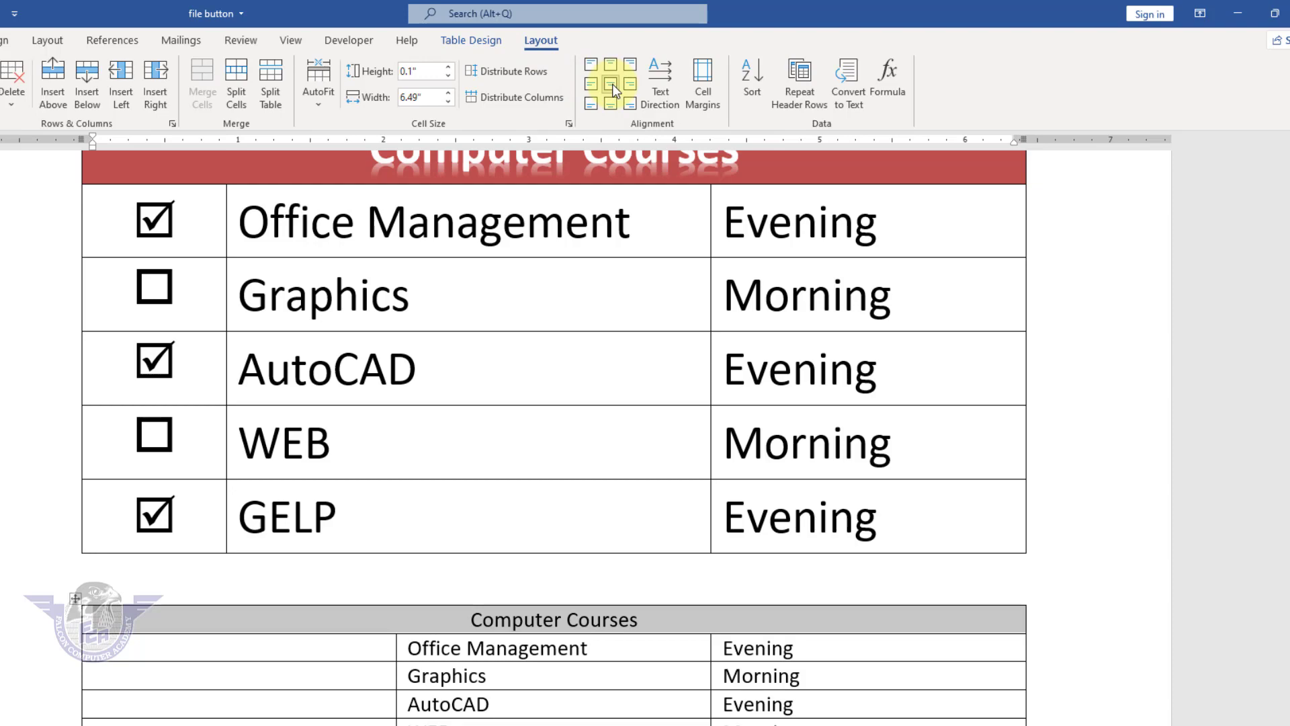
# Set the whole new table's text to 24 pt.
pyautogui.click(75, 598)
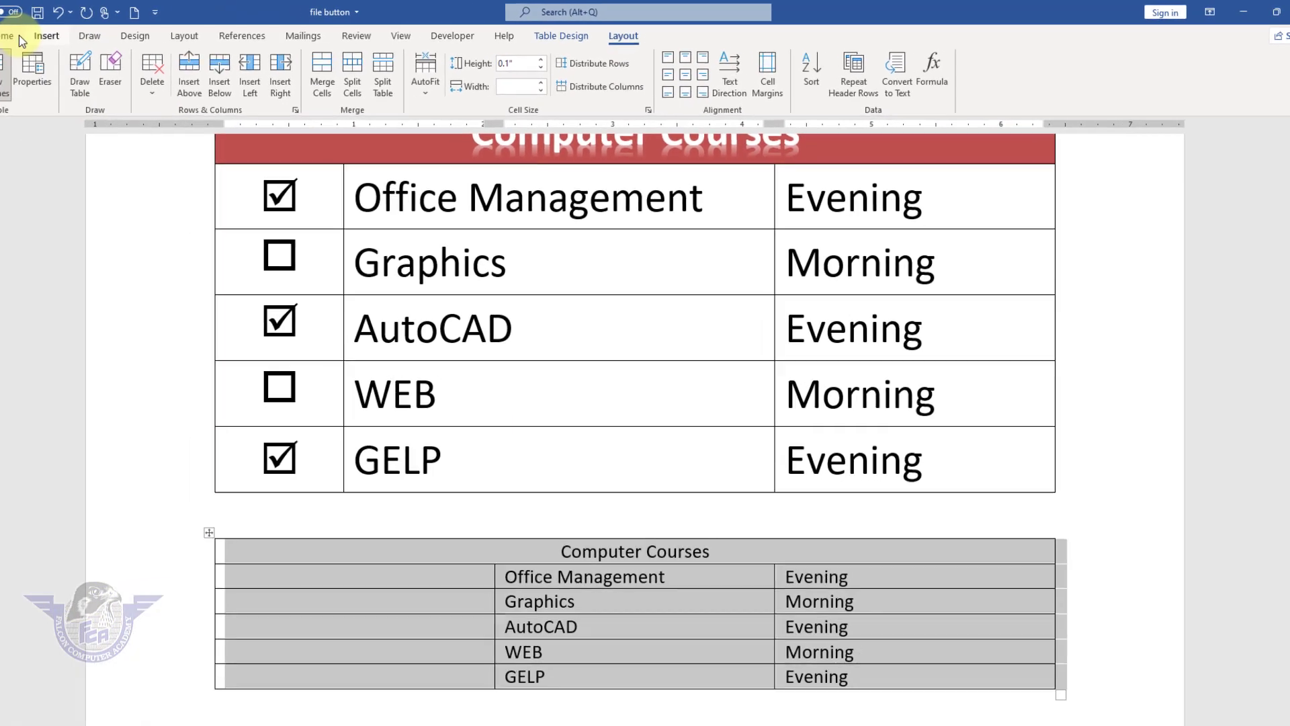
pyautogui.click(72, 39)
pyautogui.click(262, 71)
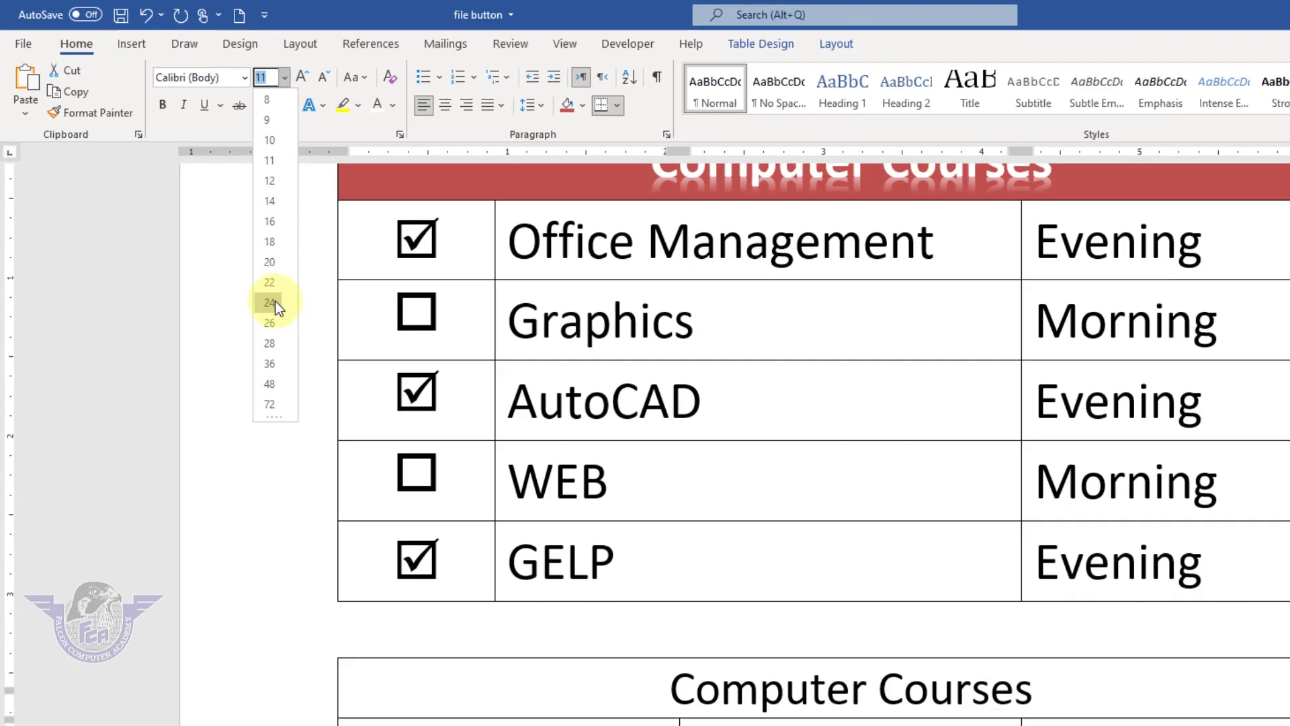
pyautogui.click(401, 451)
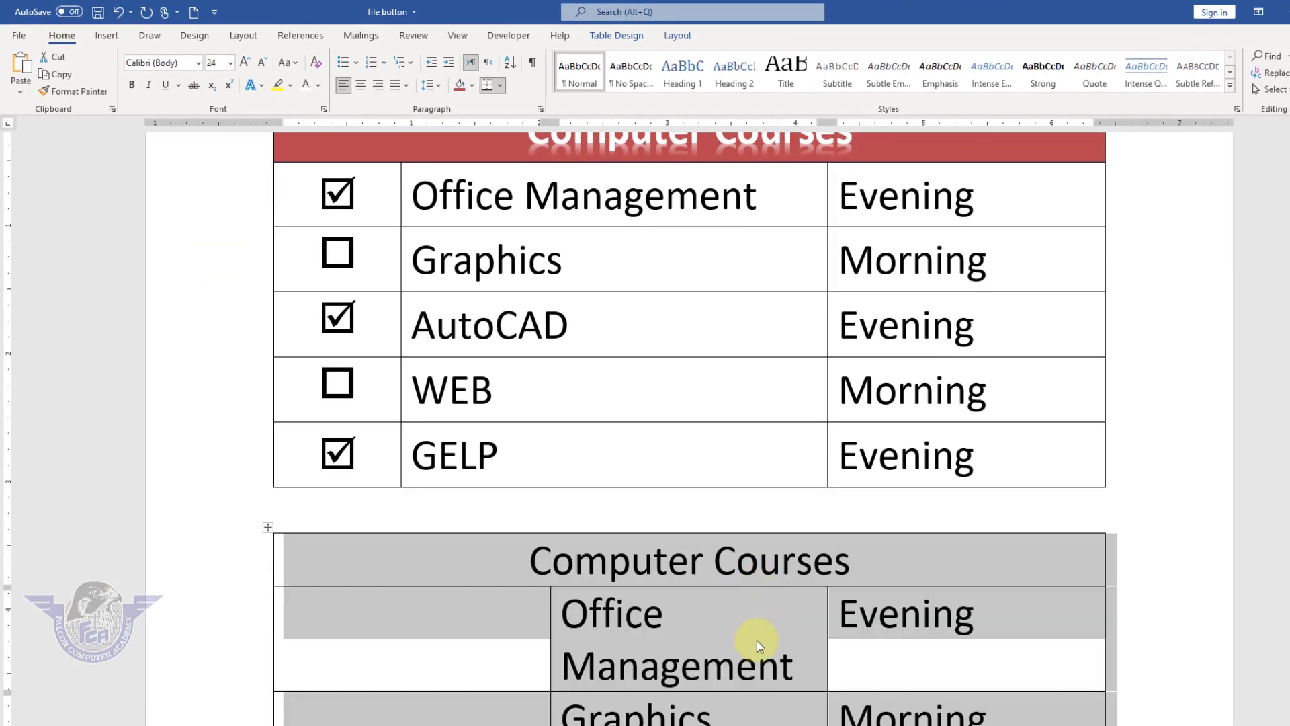
# Narrow the first column and widen the course column so Office Management fits.
pyautogui.scroll(-2, 760, 641)
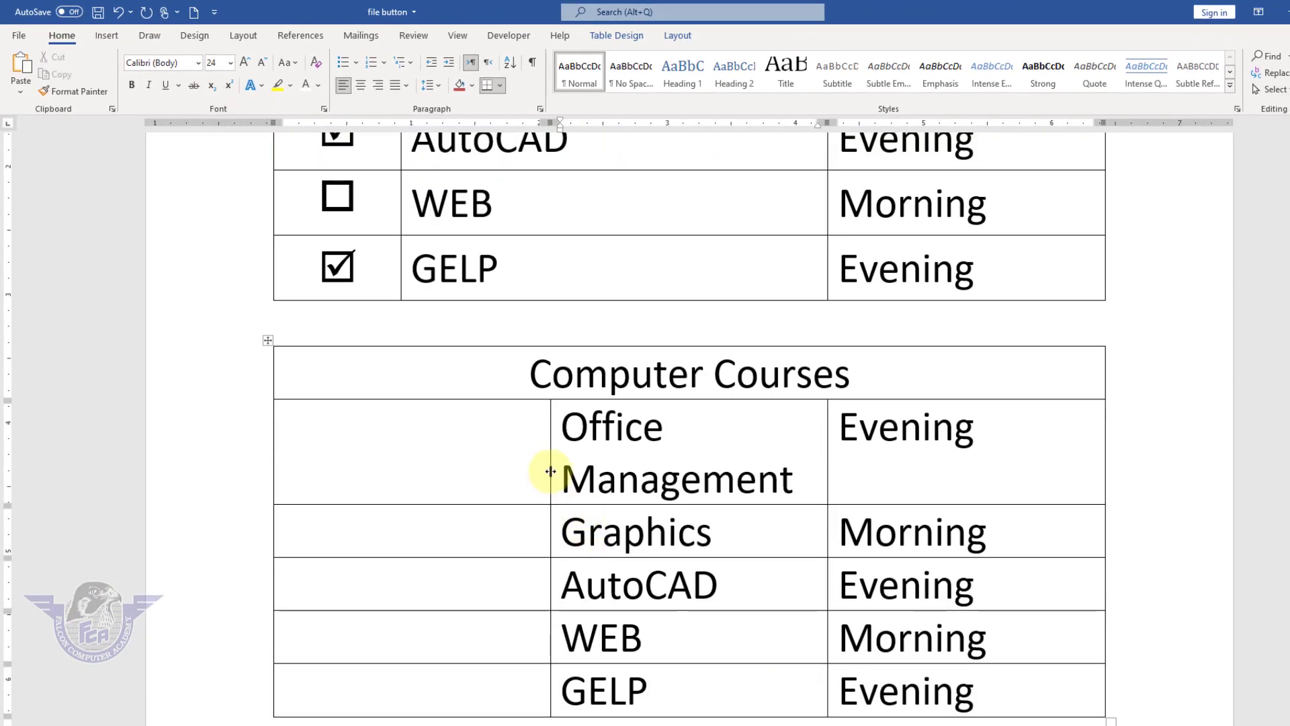
pyautogui.moveTo(548, 471); pyautogui.dragTo(457, 473)
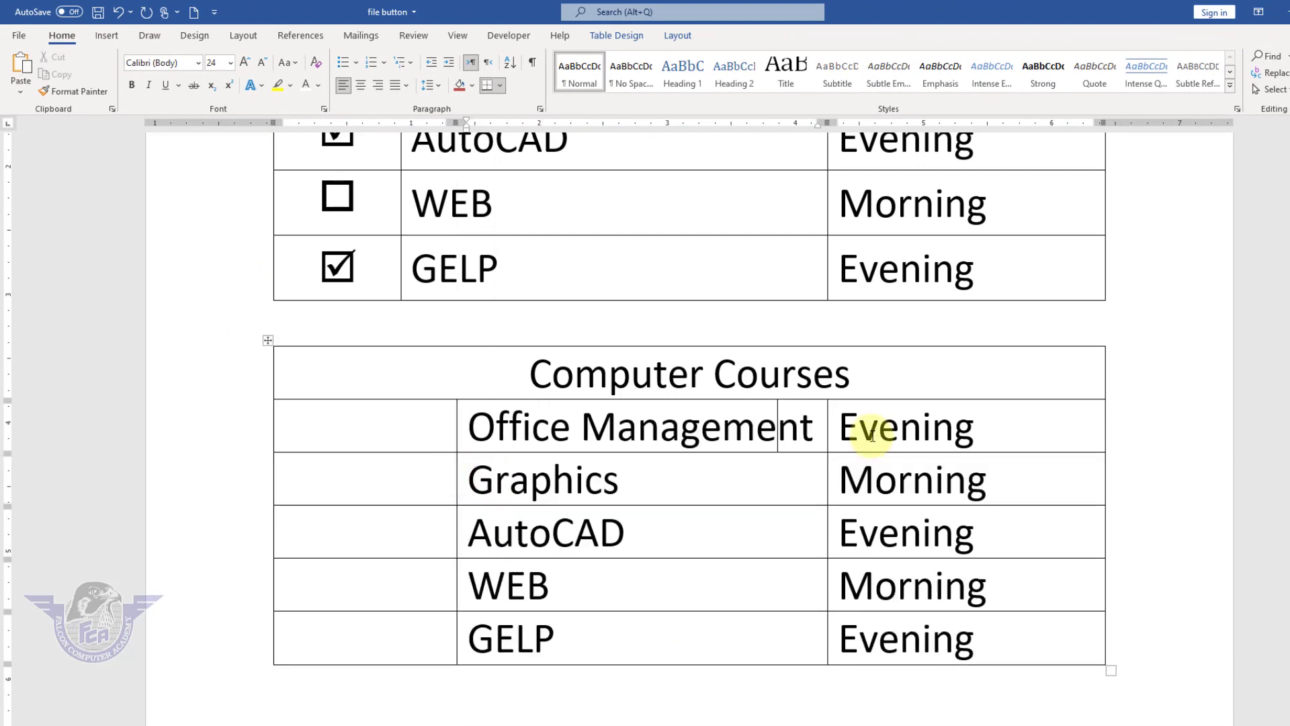
pyautogui.moveTo(827, 433); pyautogui.dragTo(866, 430)
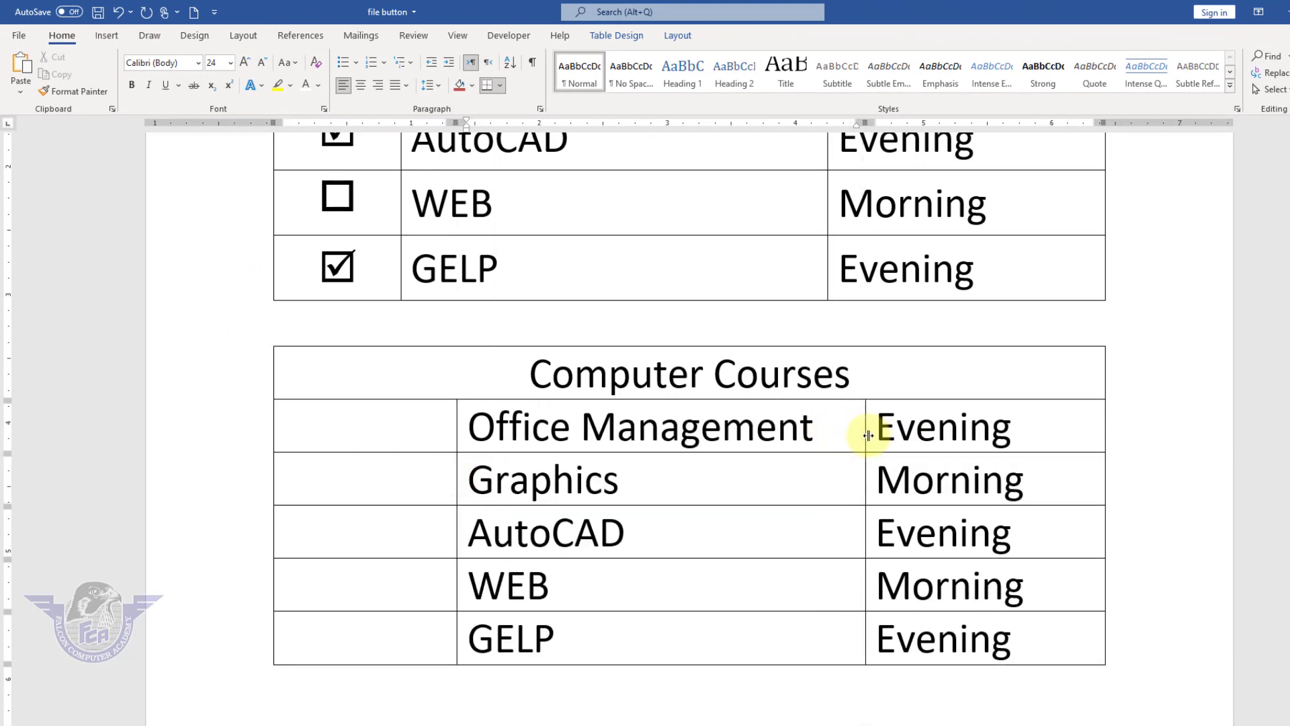
pyautogui.click(858, 377)
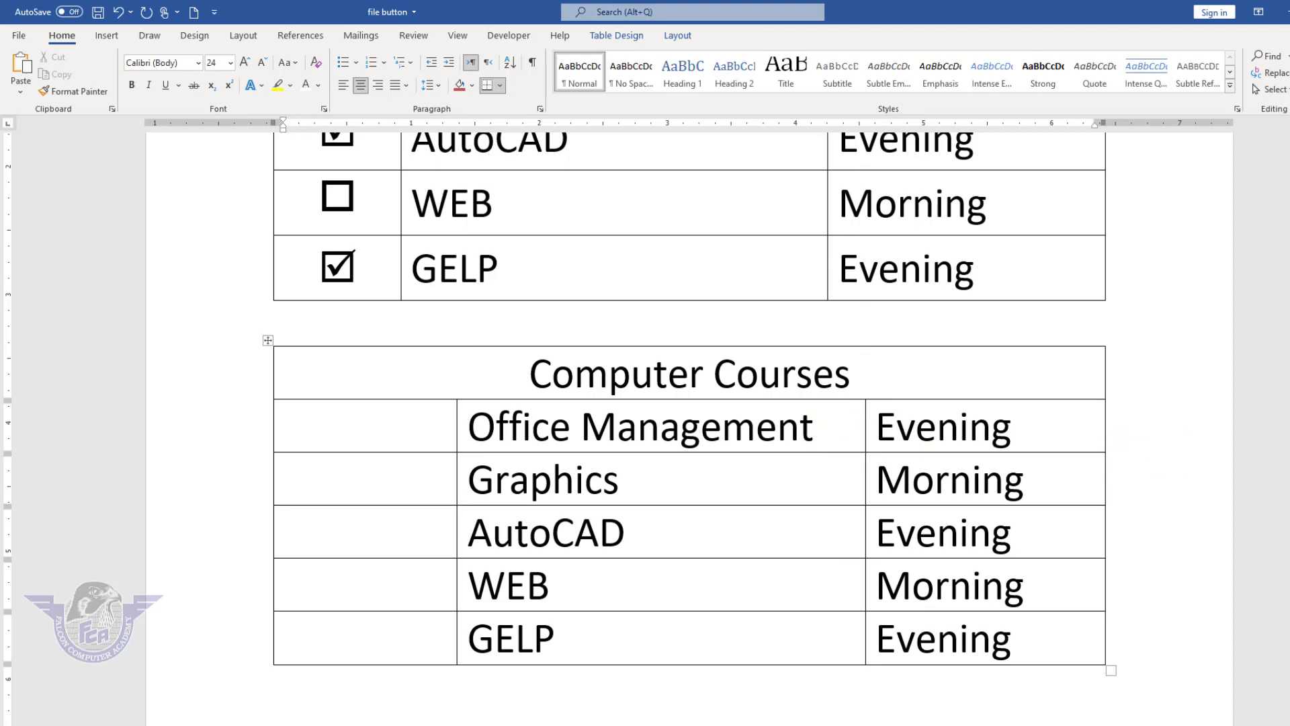
# Fill the Computer Courses header cell with red shading.
pyautogui.scroll(5, 1031, 421)
pyautogui.scroll(-1, 953, 605)
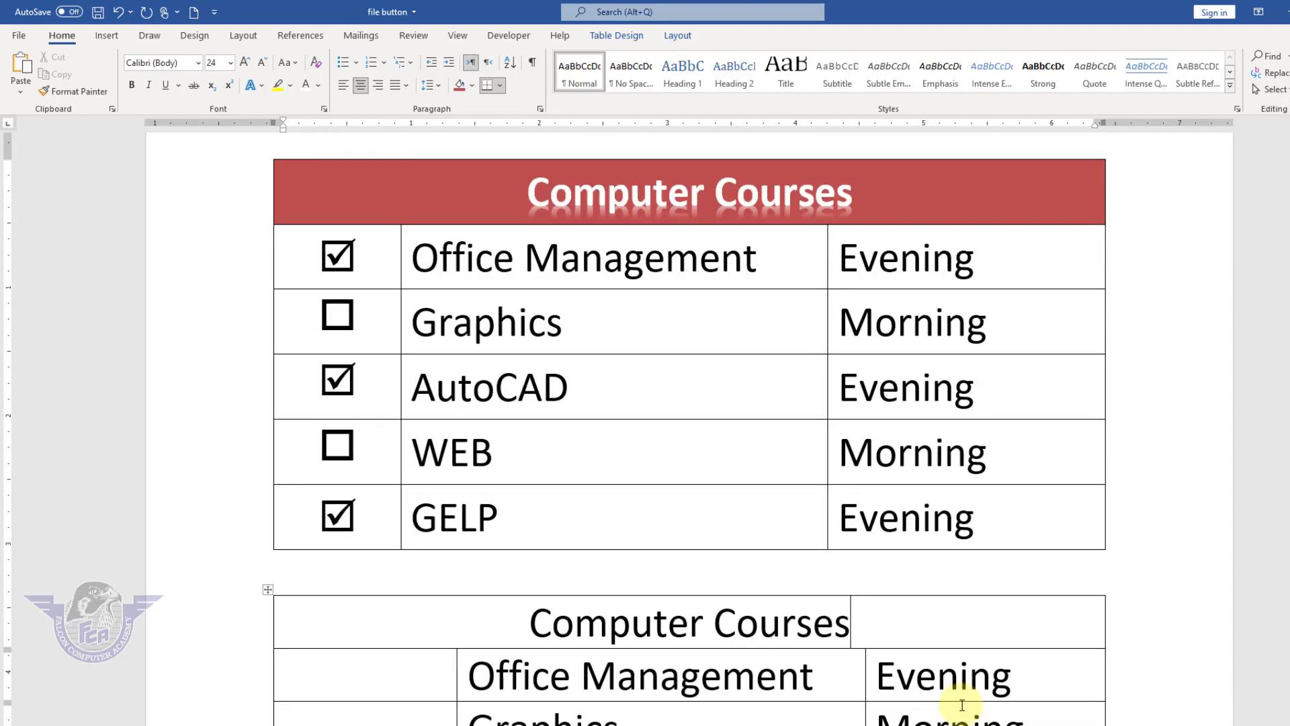
pyautogui.scroll(-2, 914, 639)
pyautogui.scroll(-1, 887, 587)
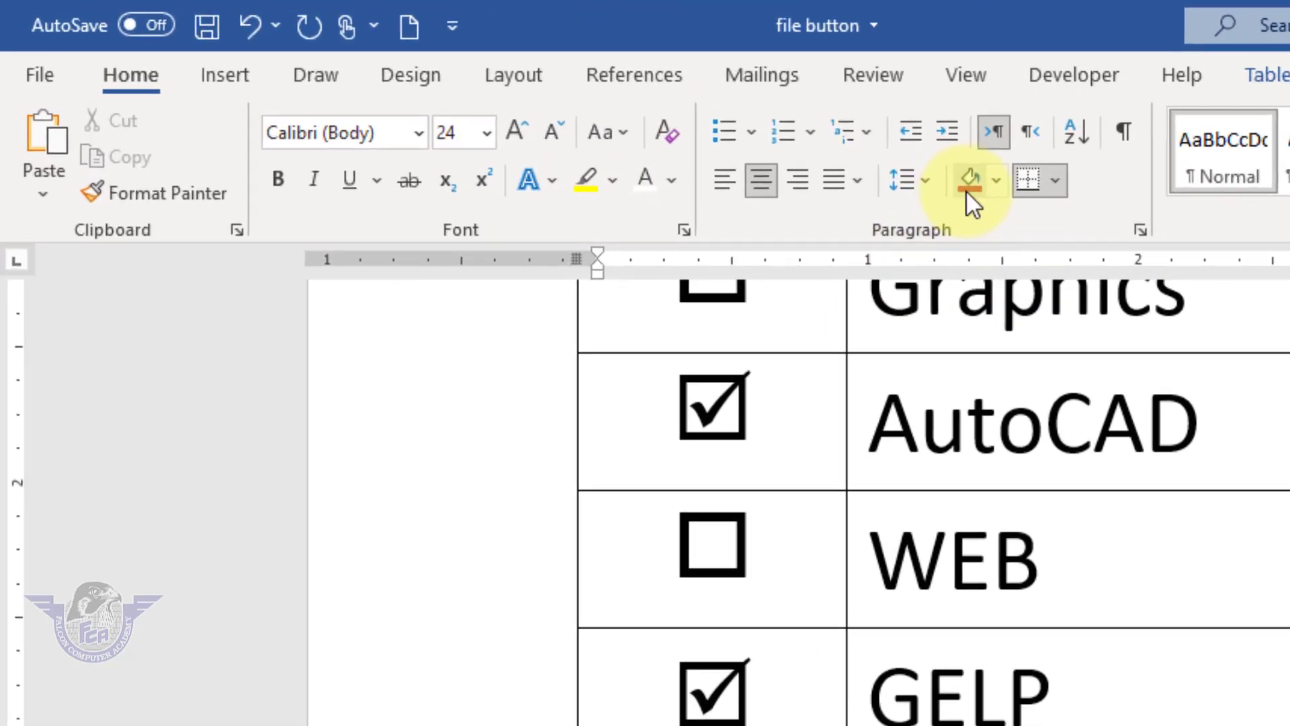
pyautogui.click(459, 85)
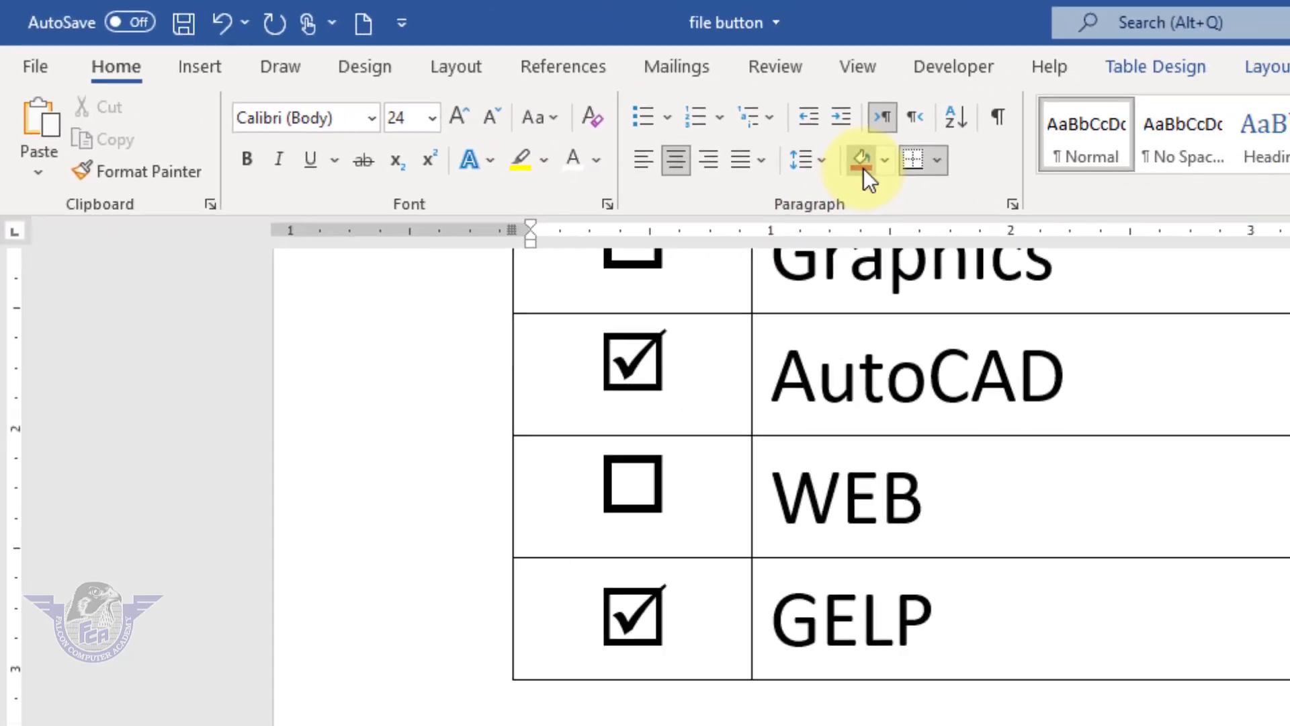
# Make the header title text white and bold.
pyautogui.moveTo(982, 511); pyautogui.dragTo(614, 504)
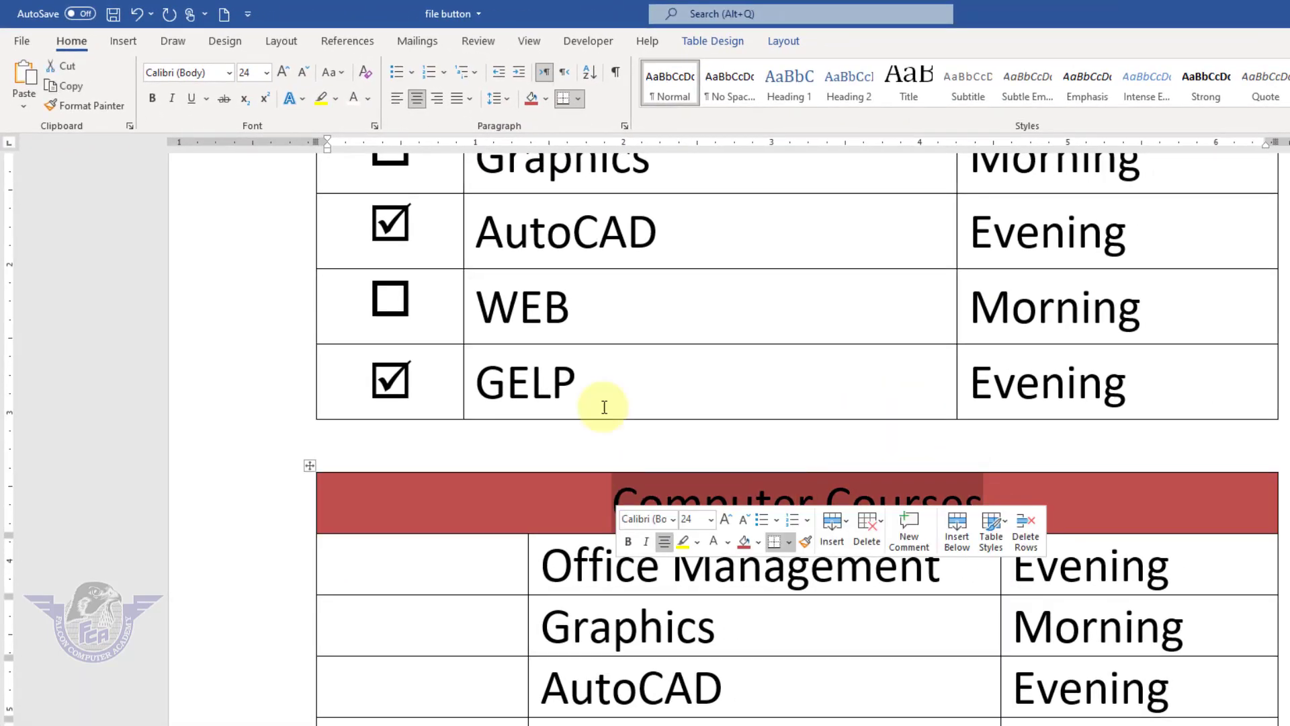
pyautogui.click(355, 99)
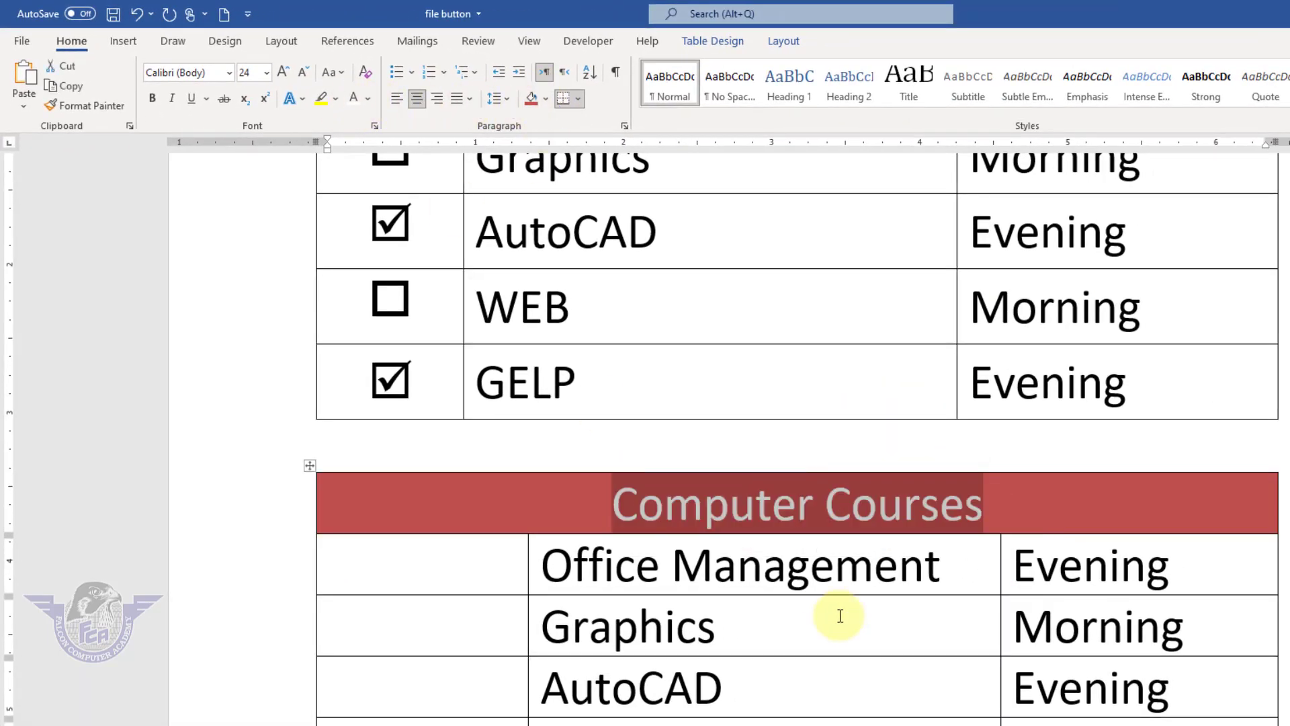
pyautogui.scroll(-2, 838, 614)
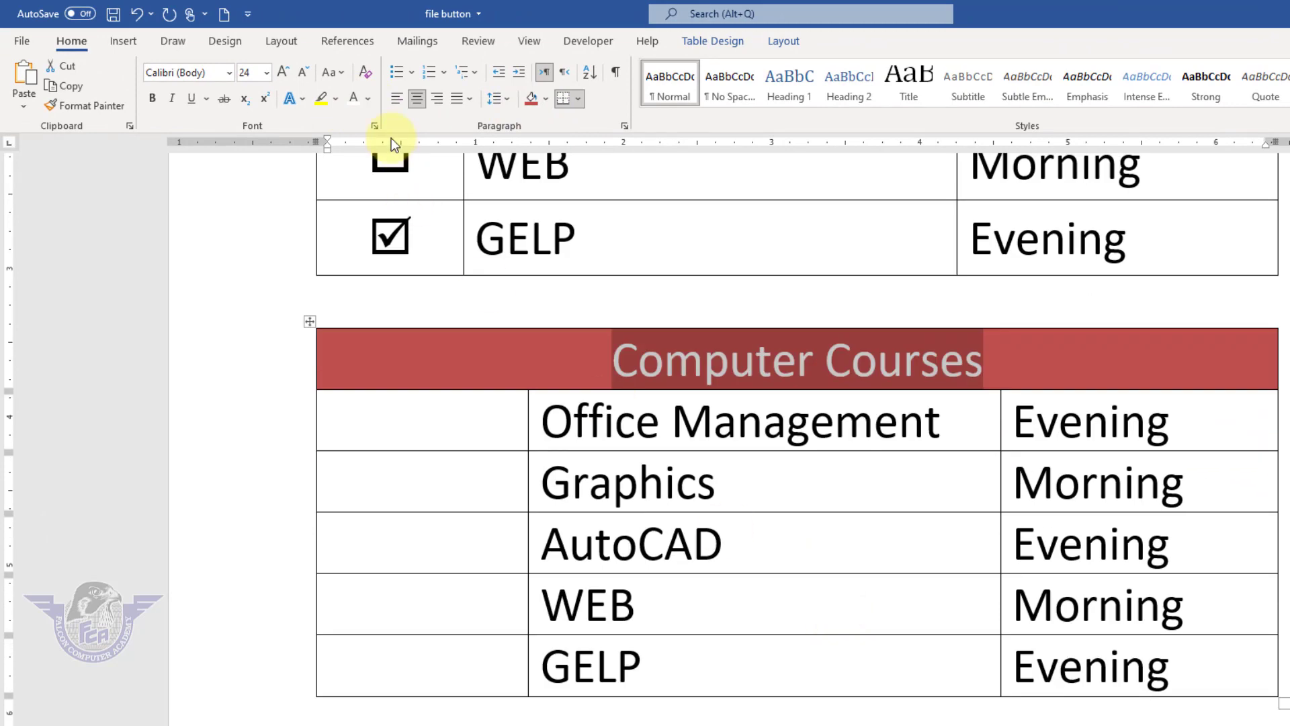
pyautogui.click(153, 99)
pyautogui.click(386, 425)
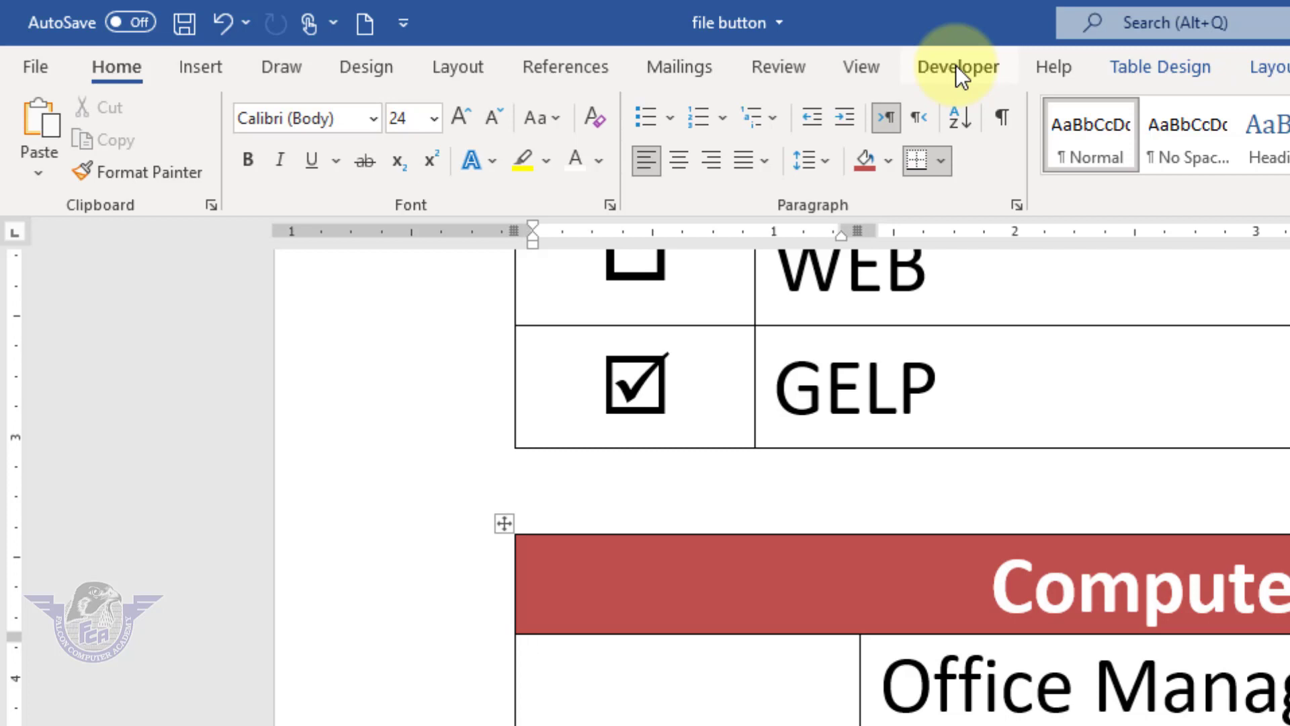
# Tick Developer under Main Tabs in Word Options' Customize Ribbon settings.
pyautogui.rightClick(554, 66)
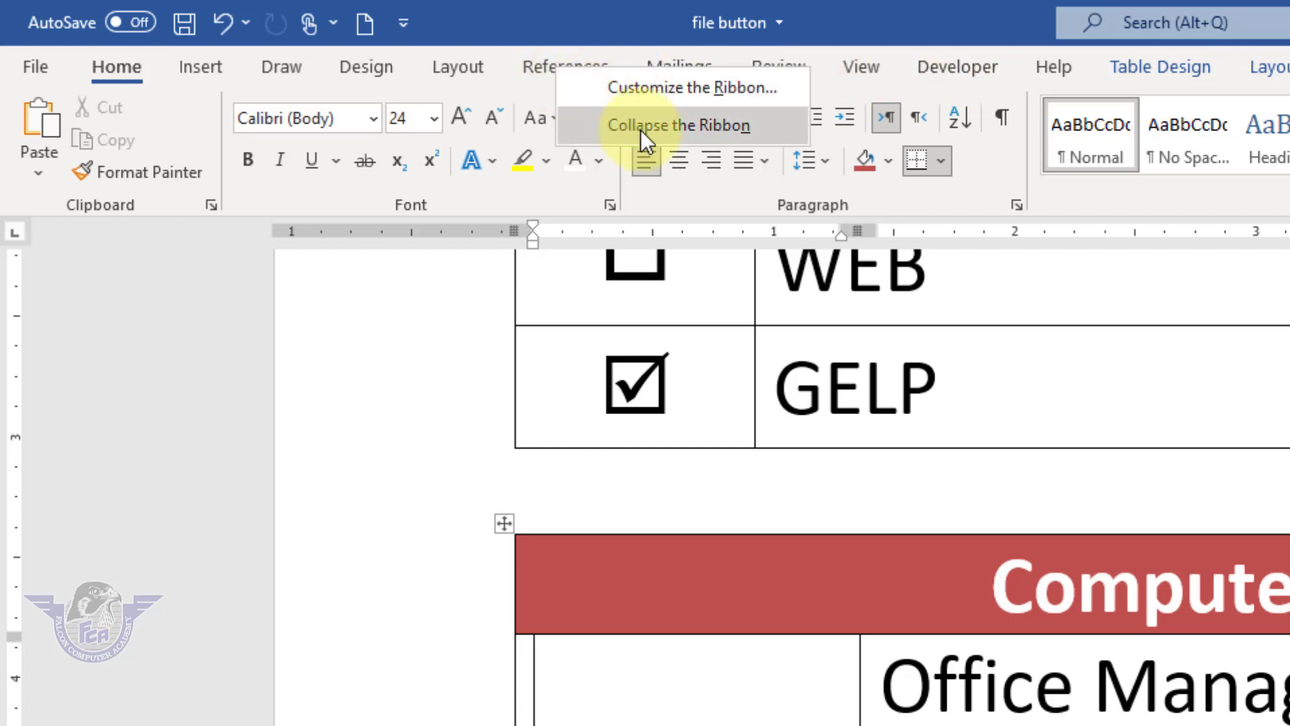
pyautogui.click(695, 95)
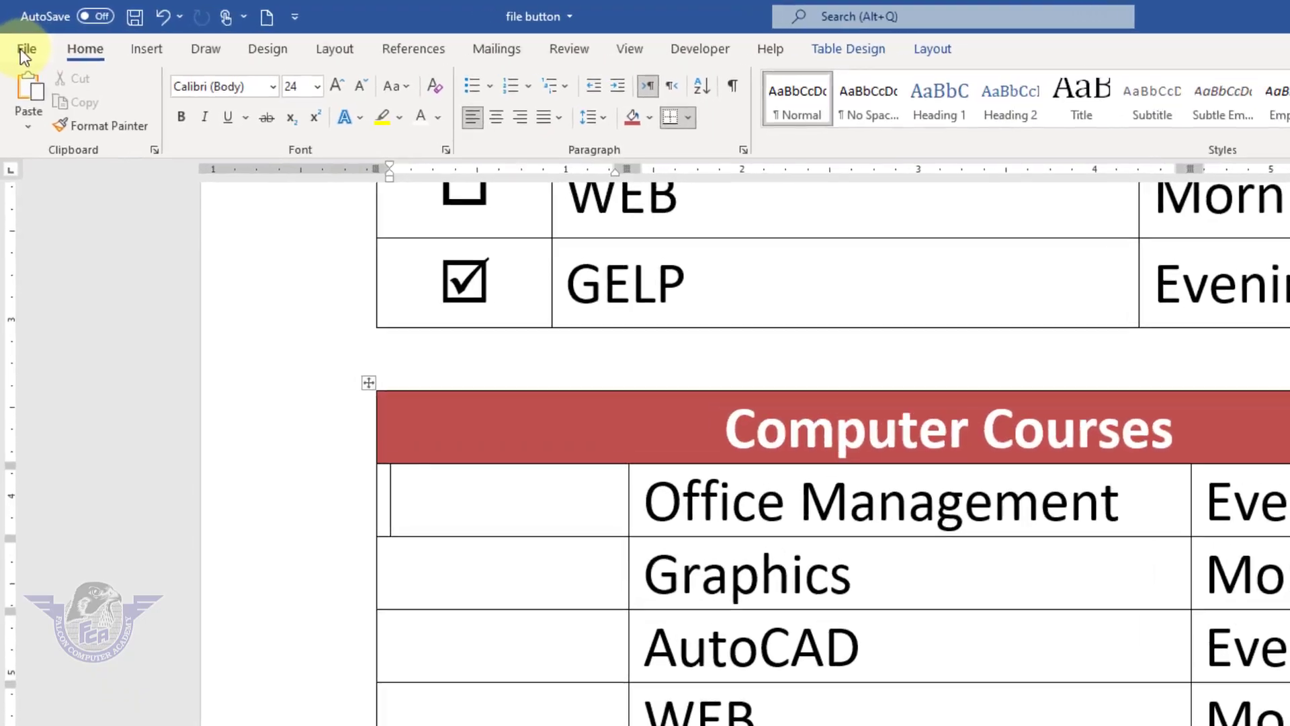
pyautogui.click(21, 48)
pyautogui.click(29, 695)
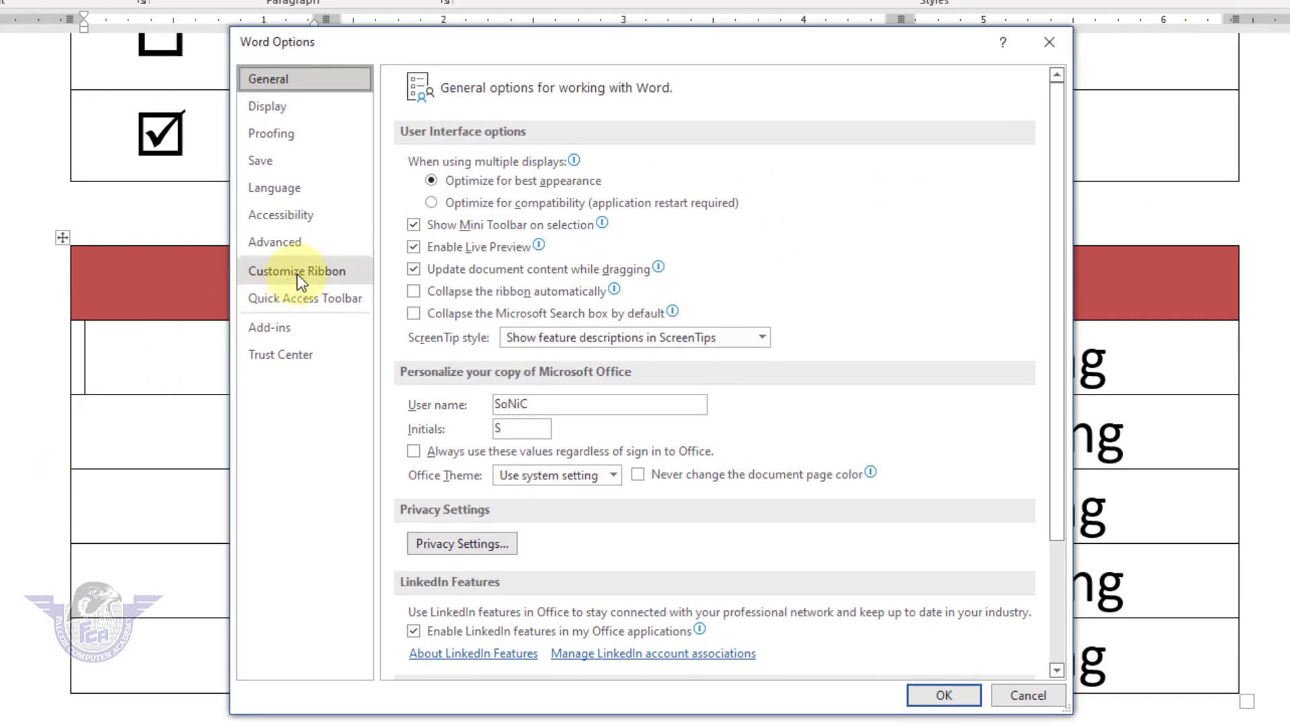
pyautogui.click(297, 273)
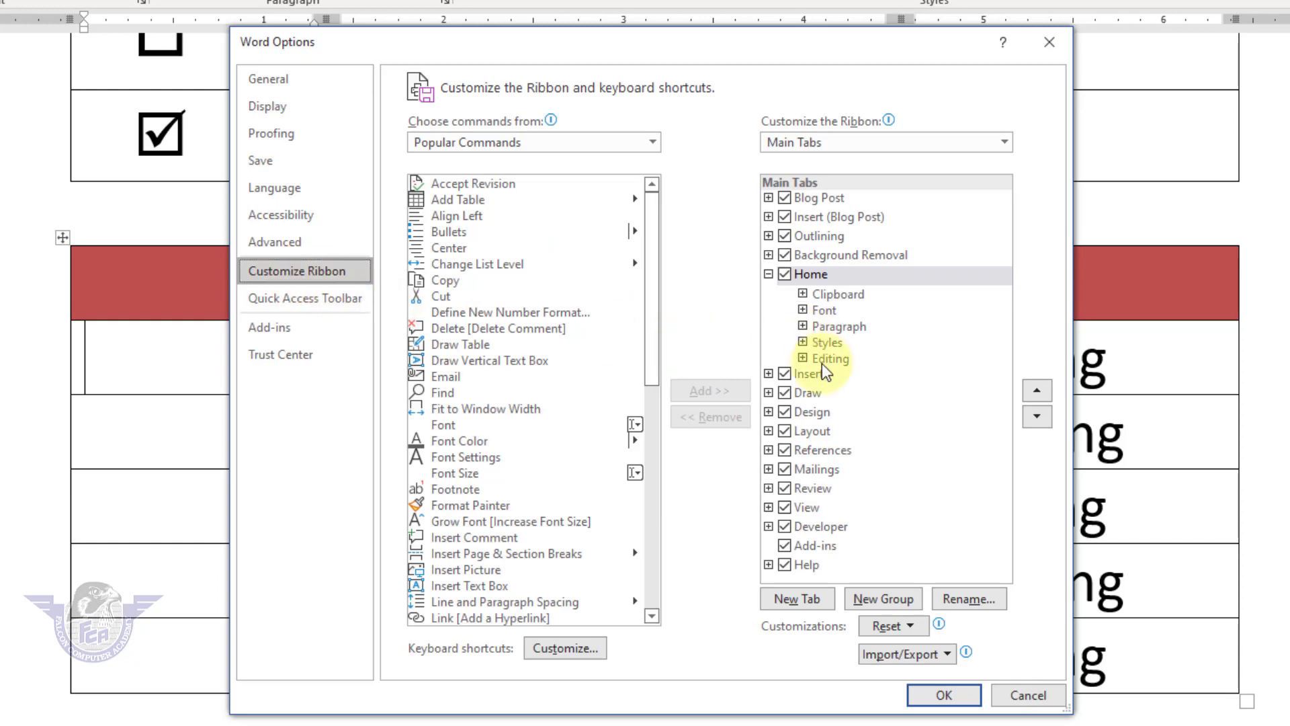
pyautogui.click(784, 530)
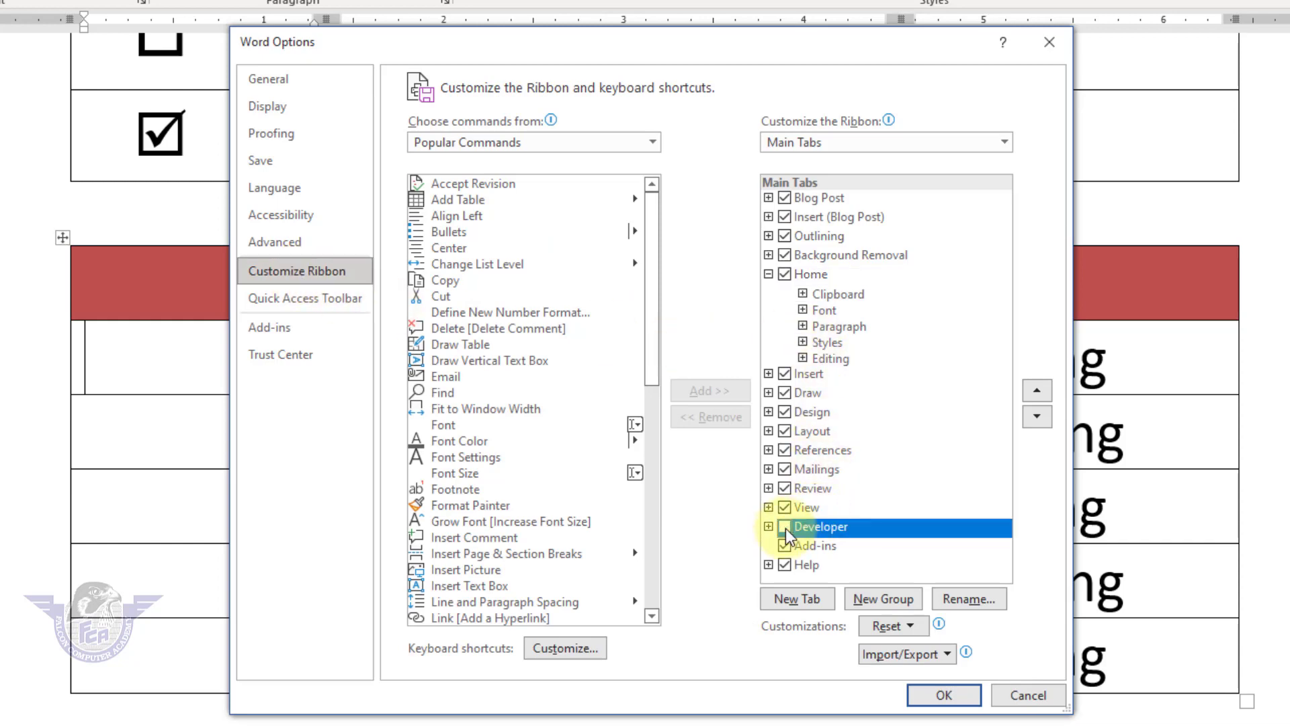
pyautogui.click(784, 528)
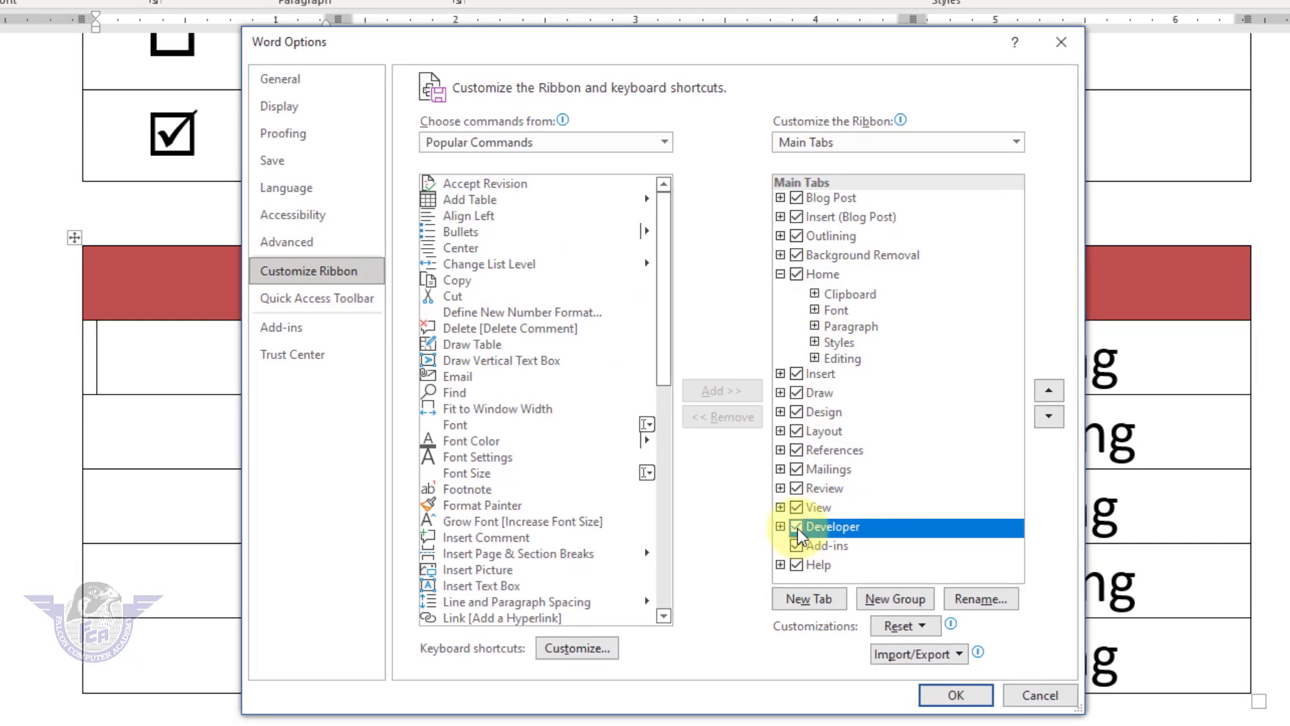
pyautogui.click(956, 695)
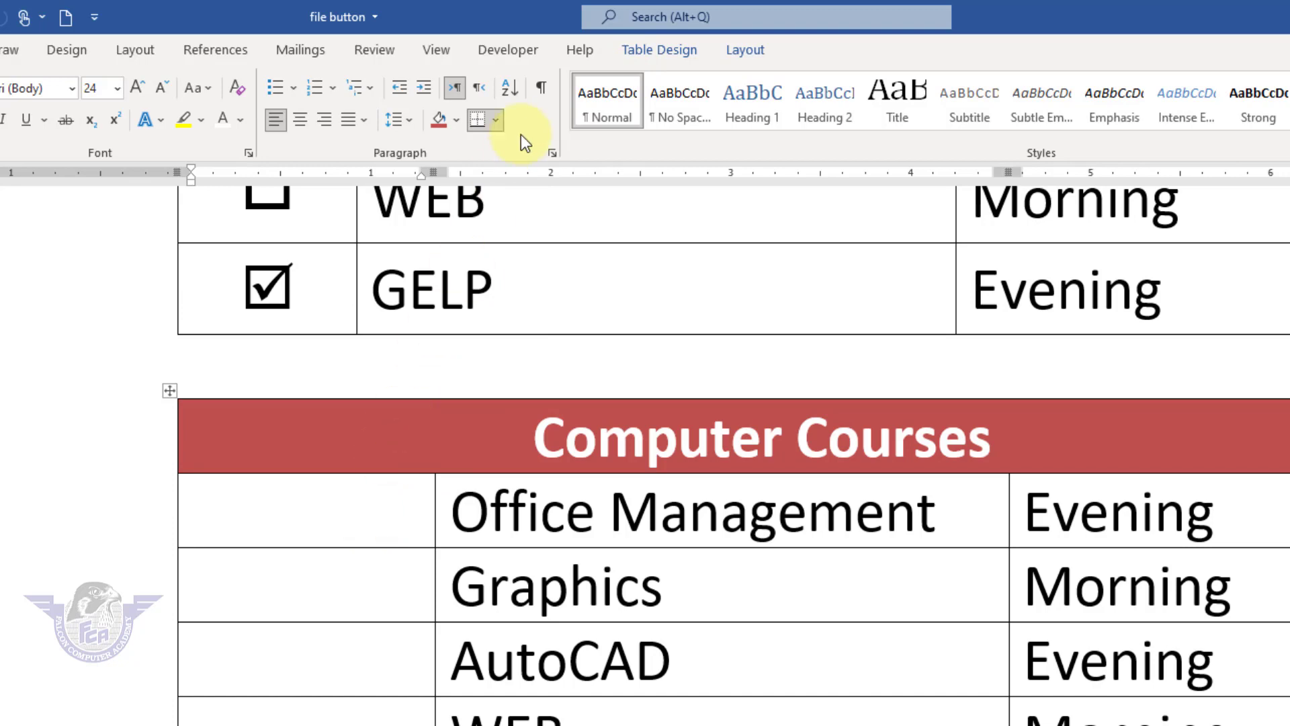
# Insert a check box content control in the Office Management row's first cell.
pyautogui.click(522, 51)
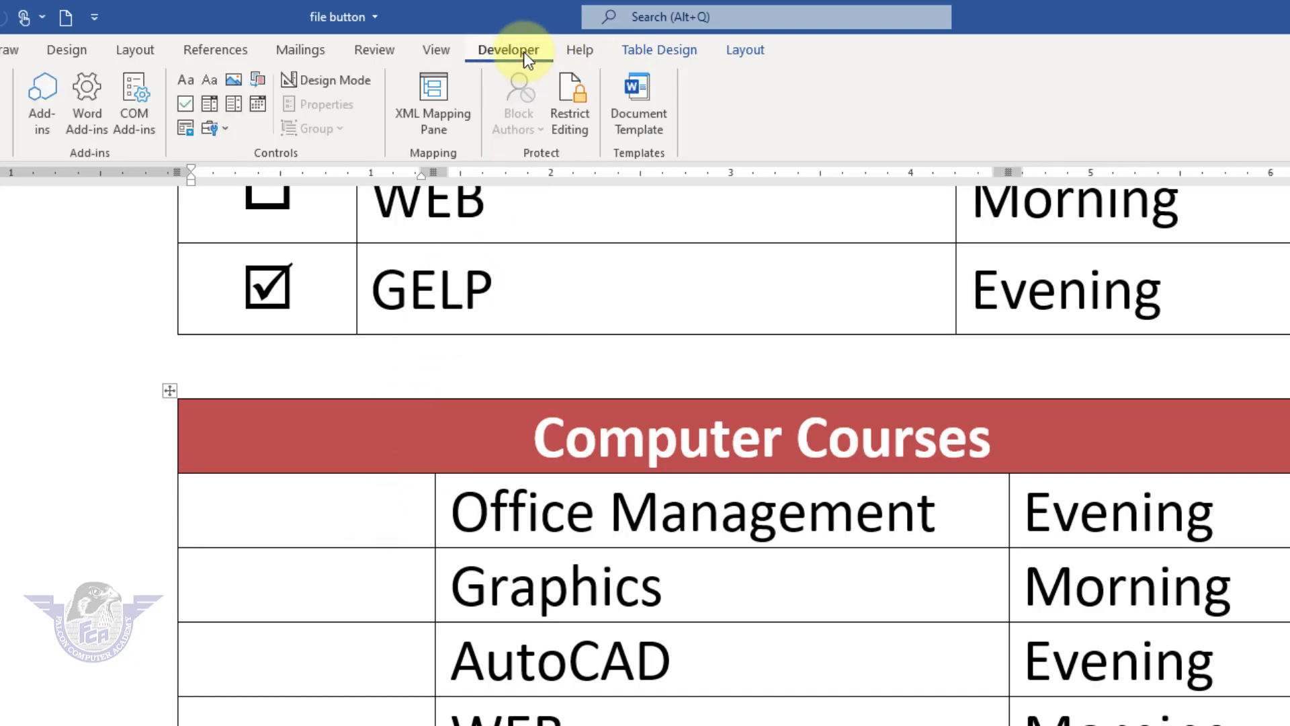
pyautogui.click(186, 105)
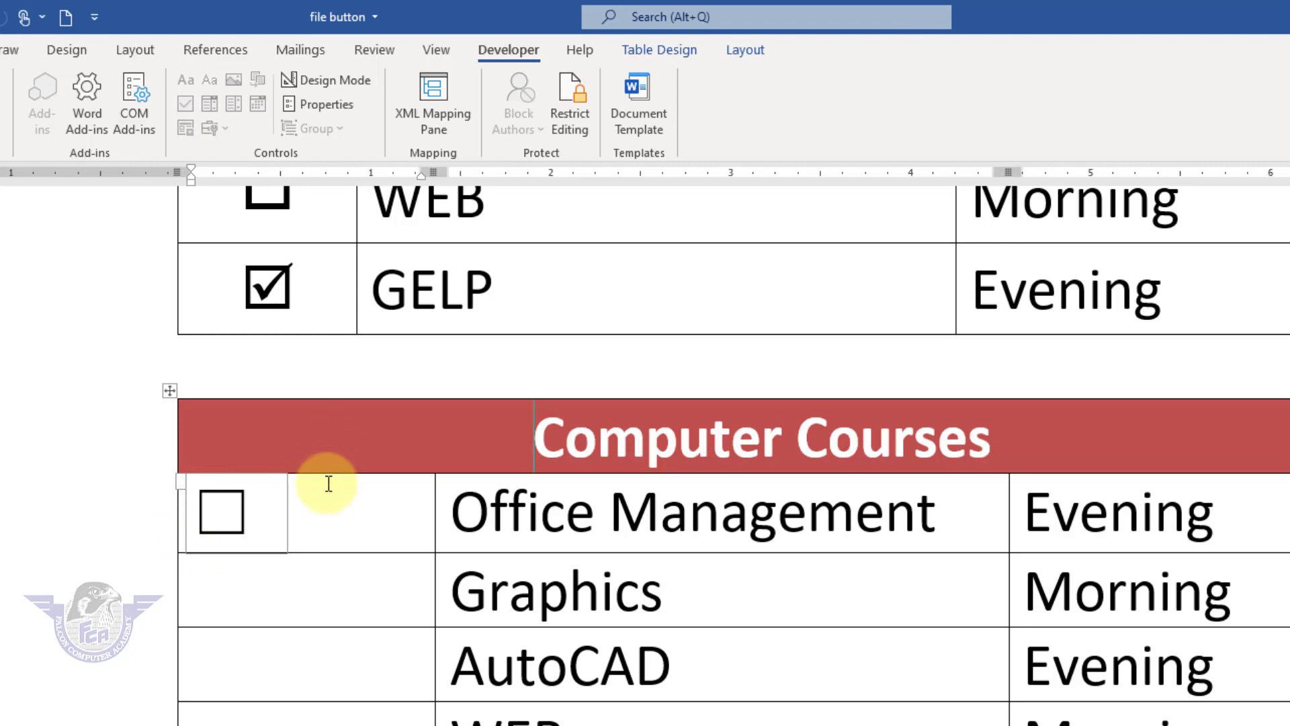
pyautogui.moveTo(325, 483); pyautogui.dragTo(296, 699)
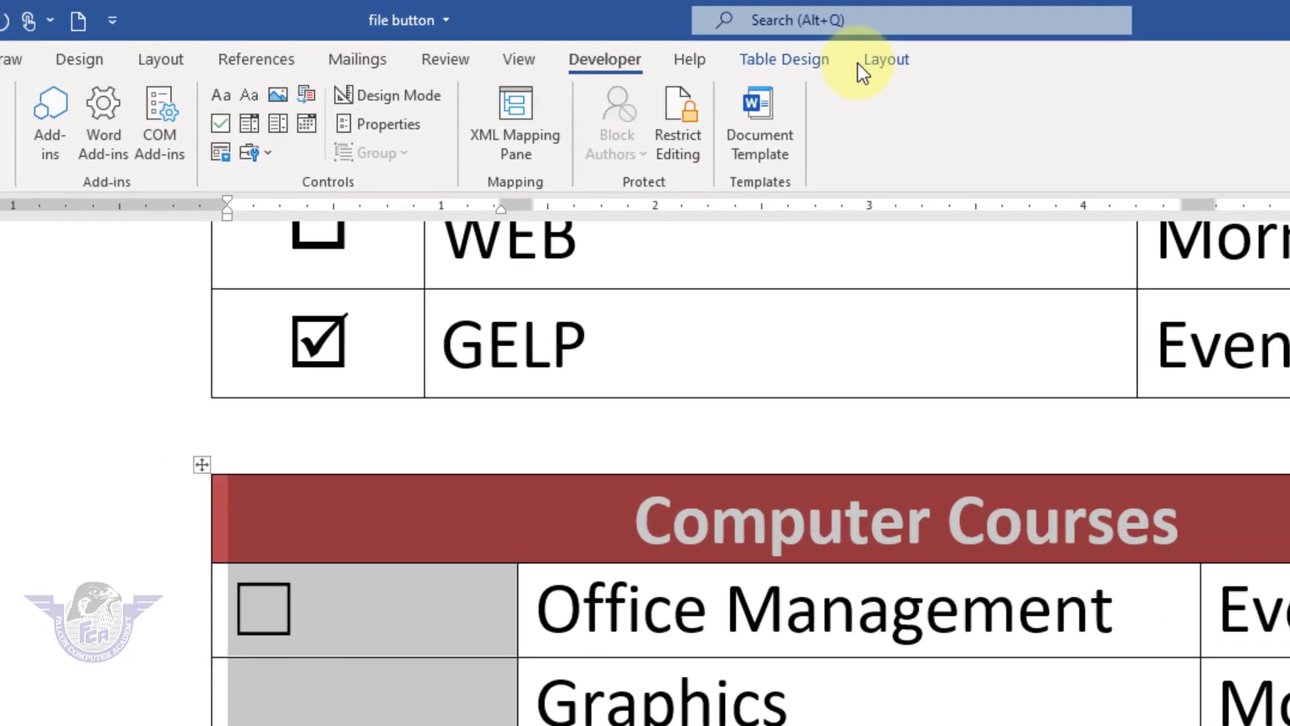
# Set the table's top and bottom cell margins to 0.05 inches.
pyautogui.click(615, 41)
pyautogui.click(1132, 135)
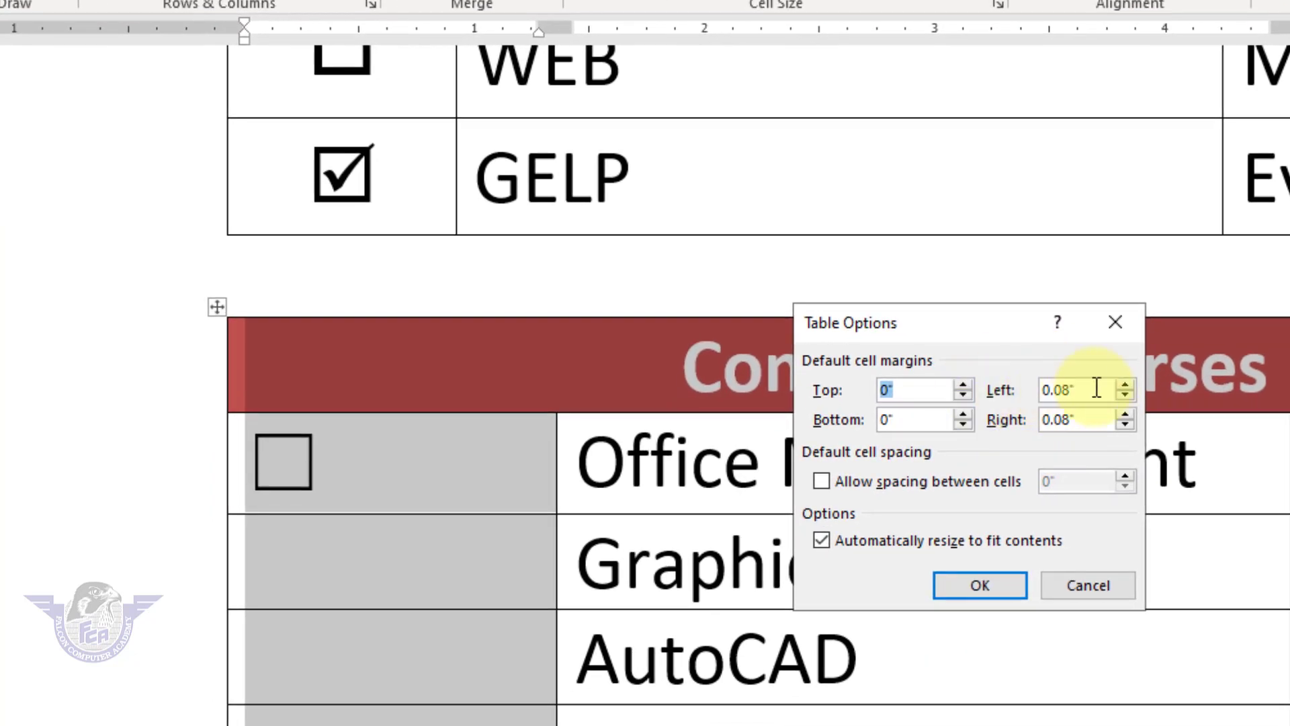
pyautogui.click(965, 384)
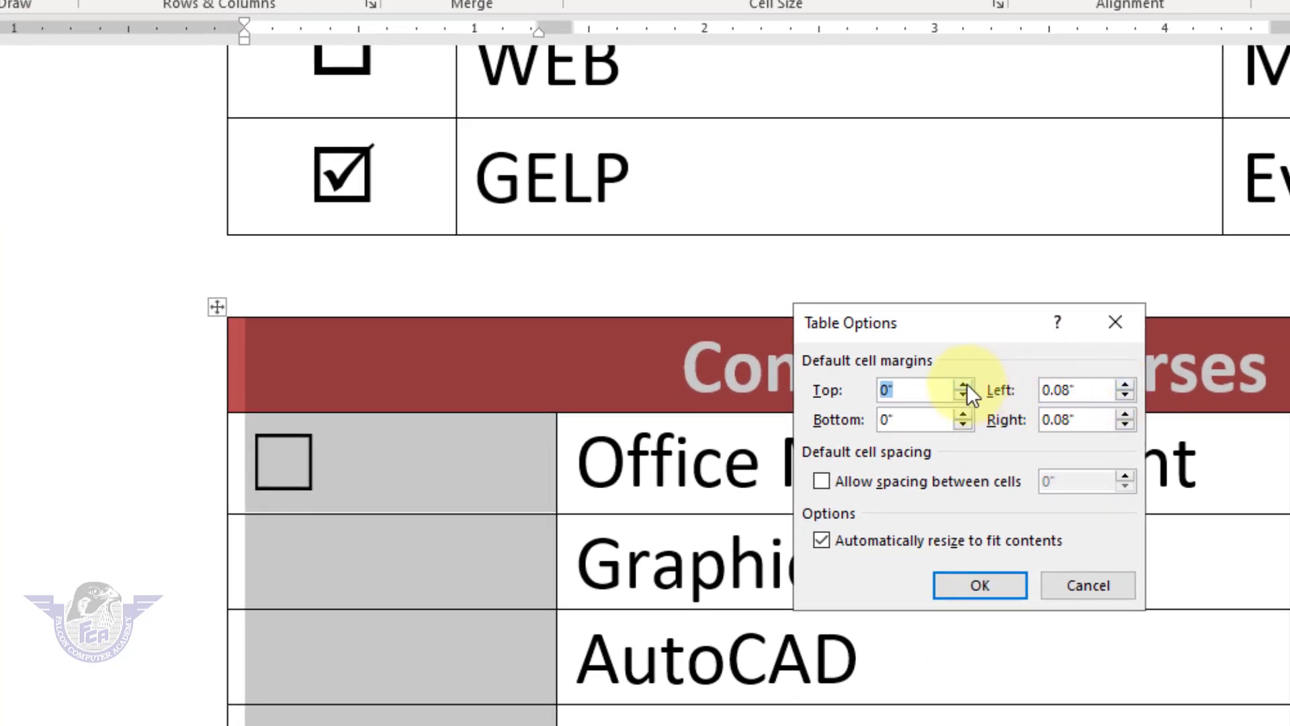
pyautogui.click(965, 385)
pyautogui.click(965, 384)
pyautogui.click(965, 385)
pyautogui.click(965, 384)
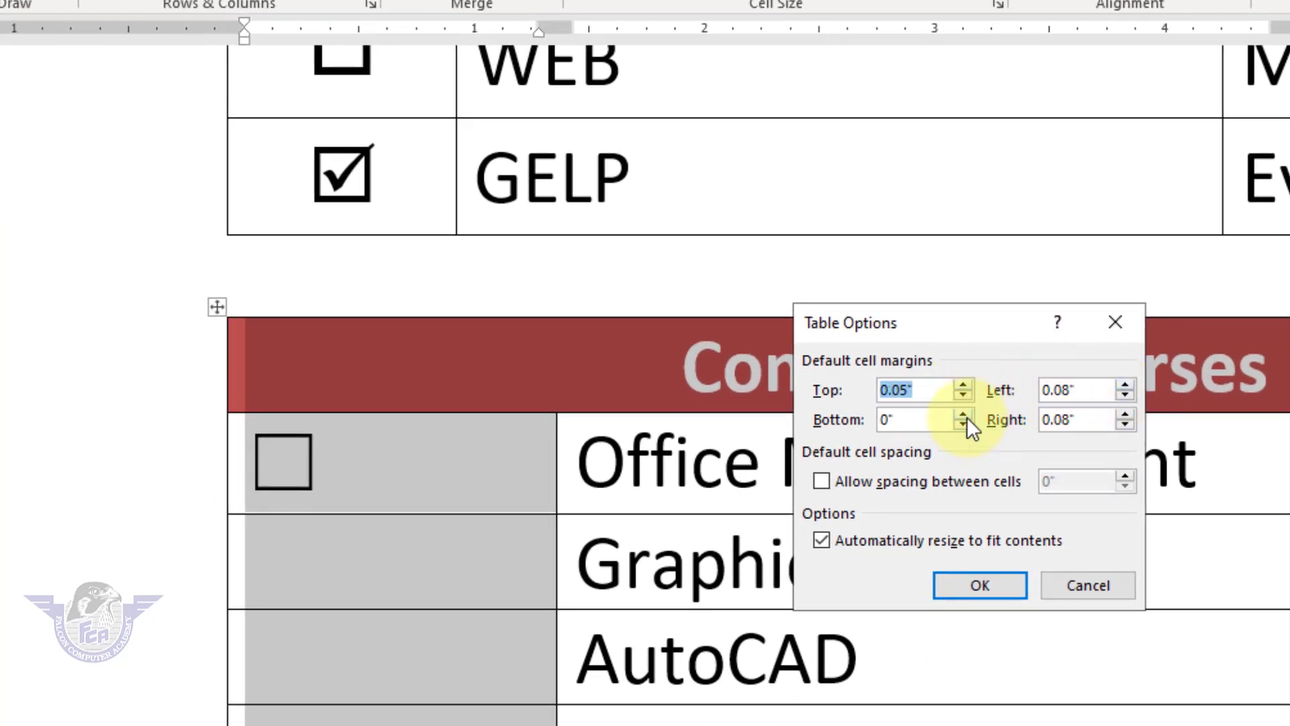
pyautogui.click(965, 415)
pyautogui.click(965, 415)
pyautogui.click(965, 415)
pyautogui.click(965, 414)
pyautogui.click(965, 414)
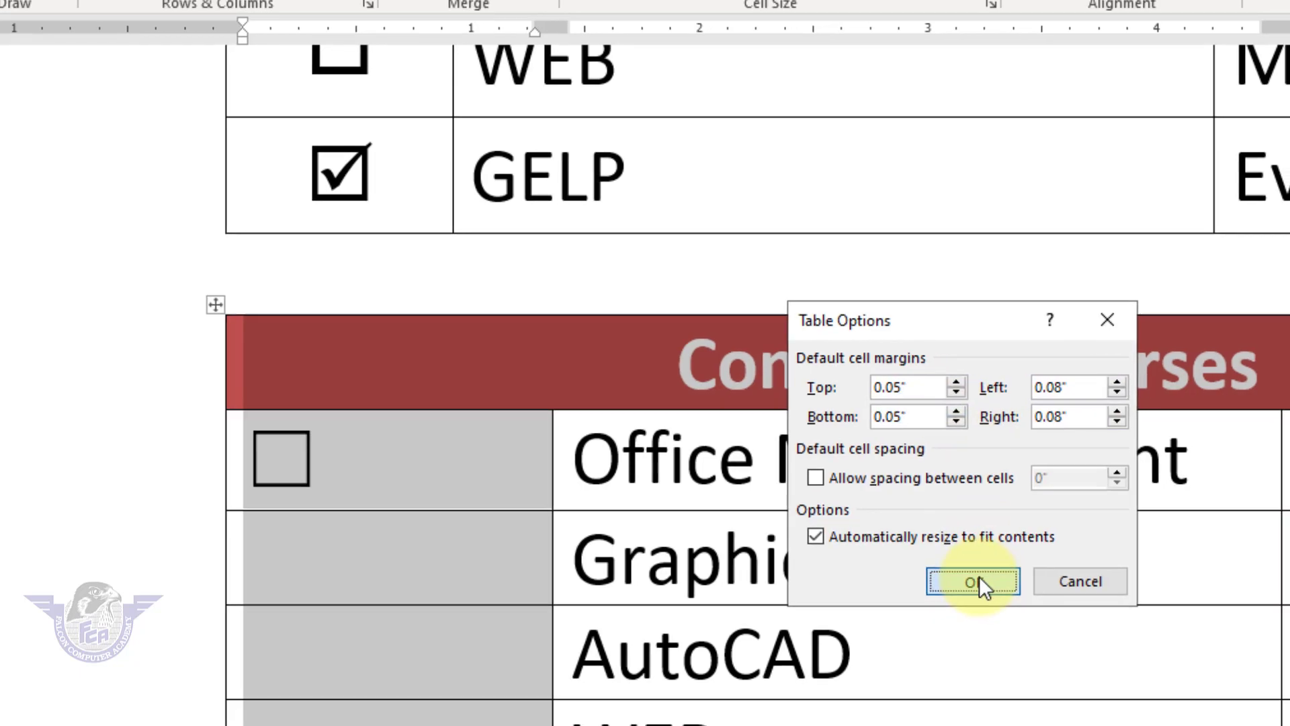
pyautogui.click(978, 580)
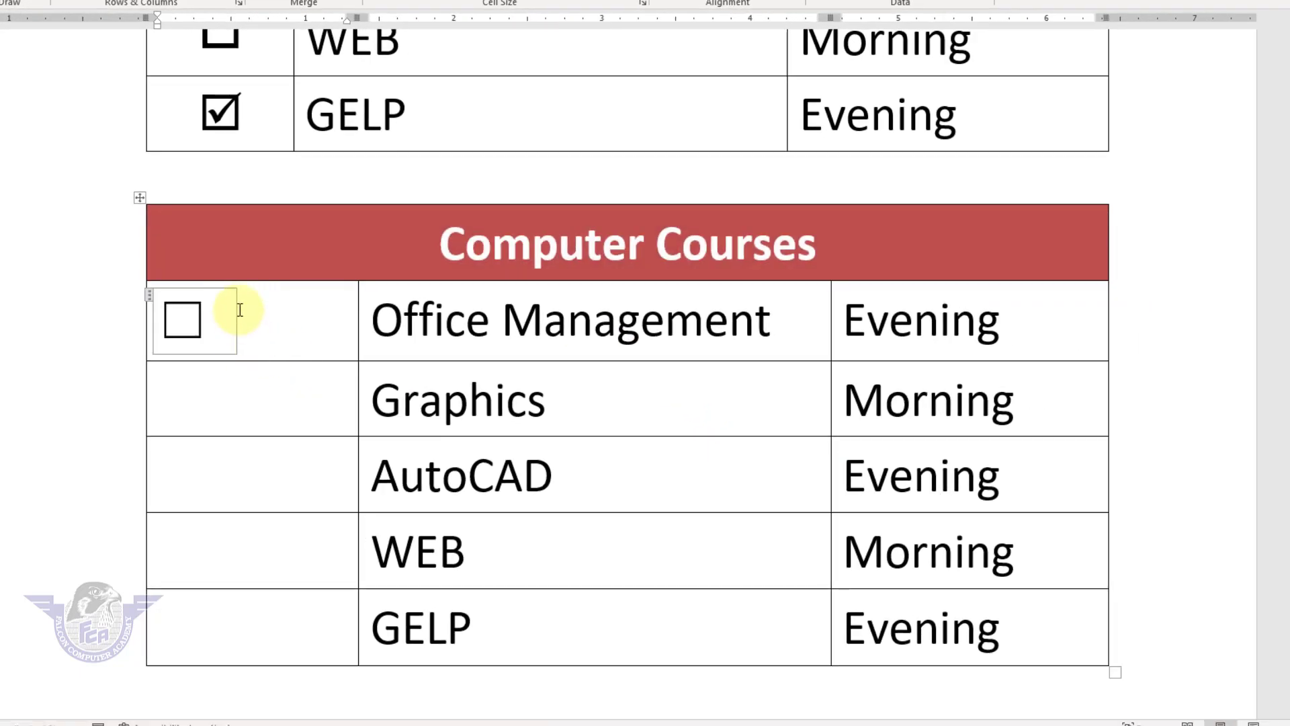
# Select the Office Management checkbox control.
pyautogui.click(213, 328)
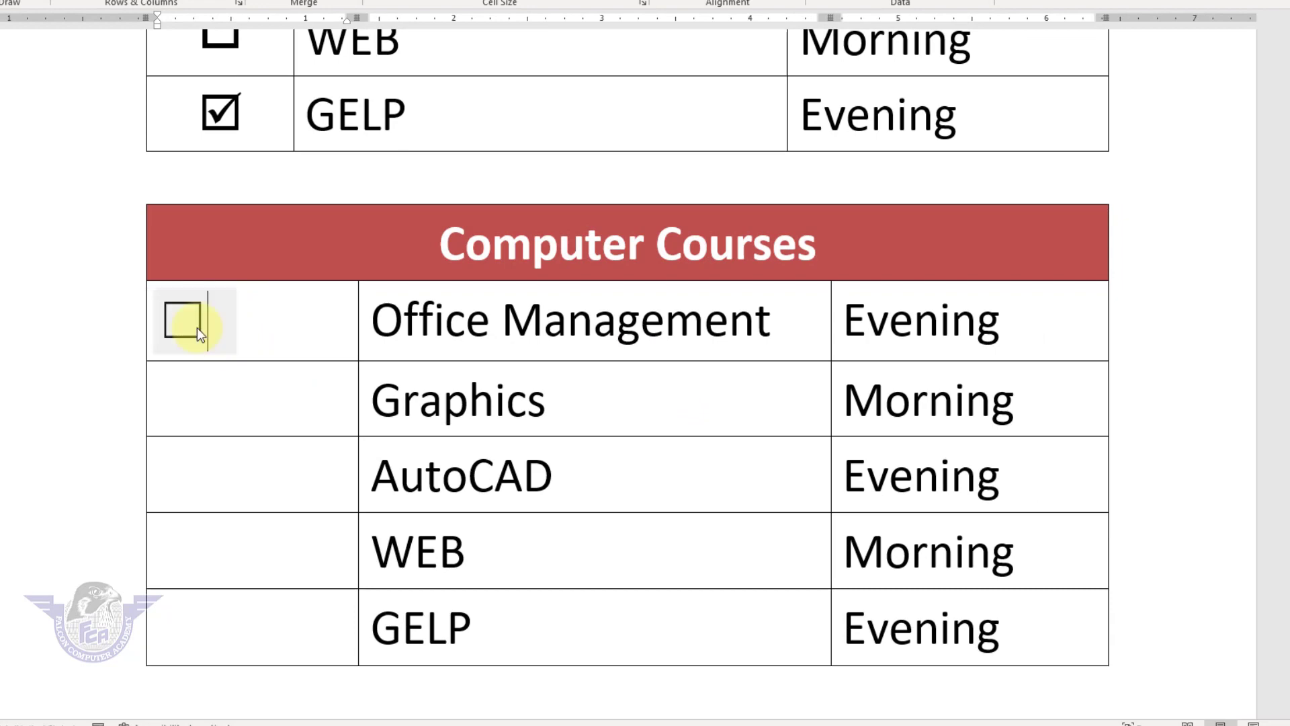
pyautogui.moveTo(196, 328); pyautogui.dragTo(175, 326)
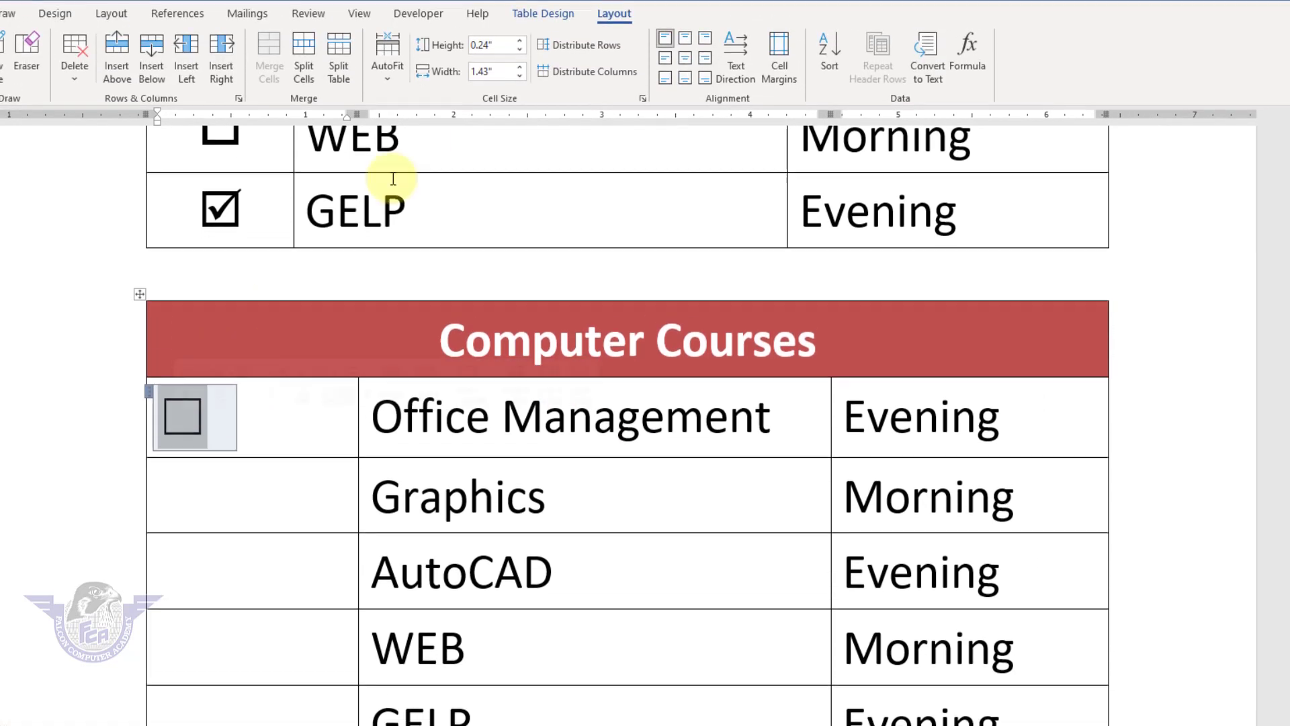
pyautogui.click(437, 38)
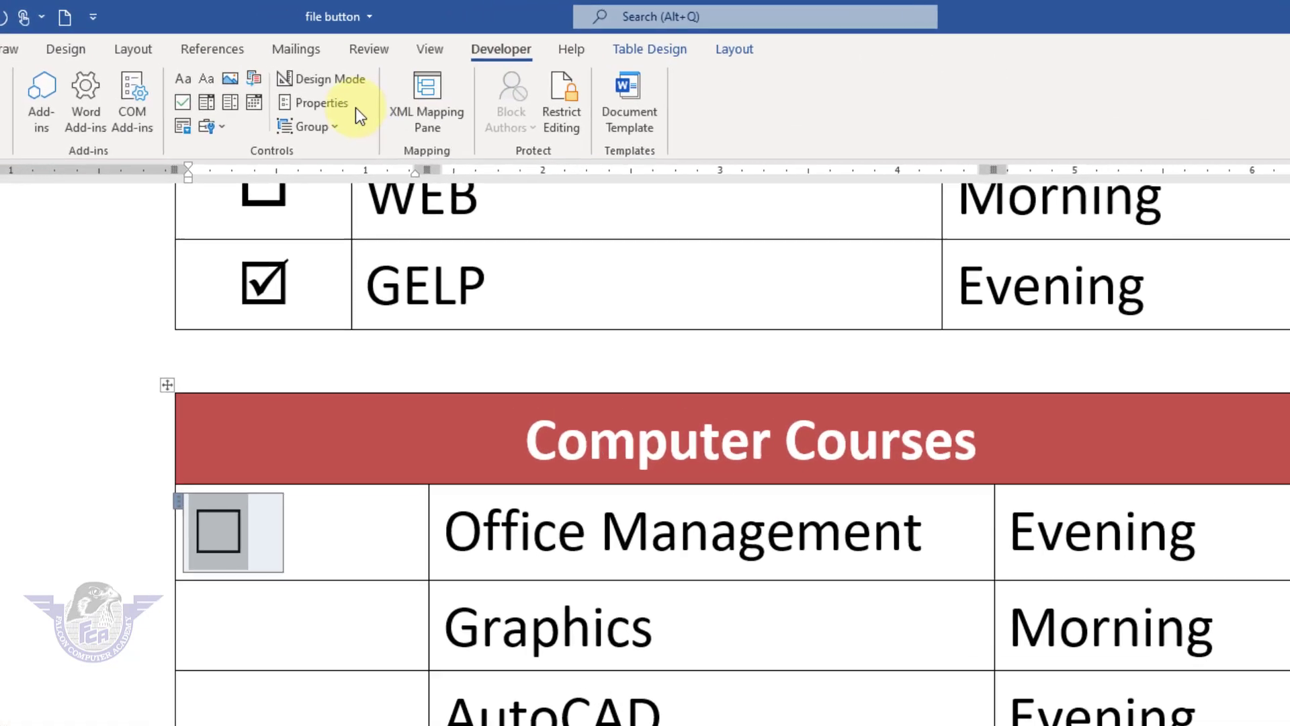
# Set the checkbox's Show as property to None to hide its bounding box.
pyautogui.click(336, 104)
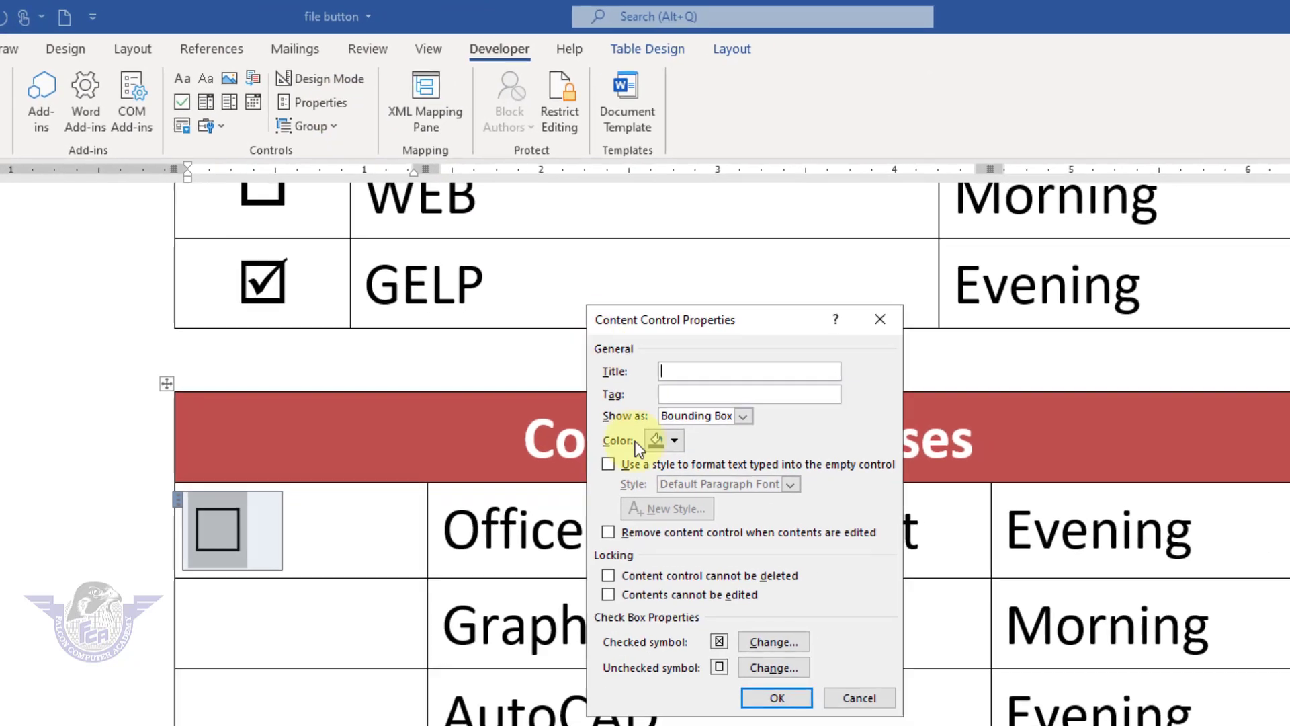
pyautogui.click(716, 417)
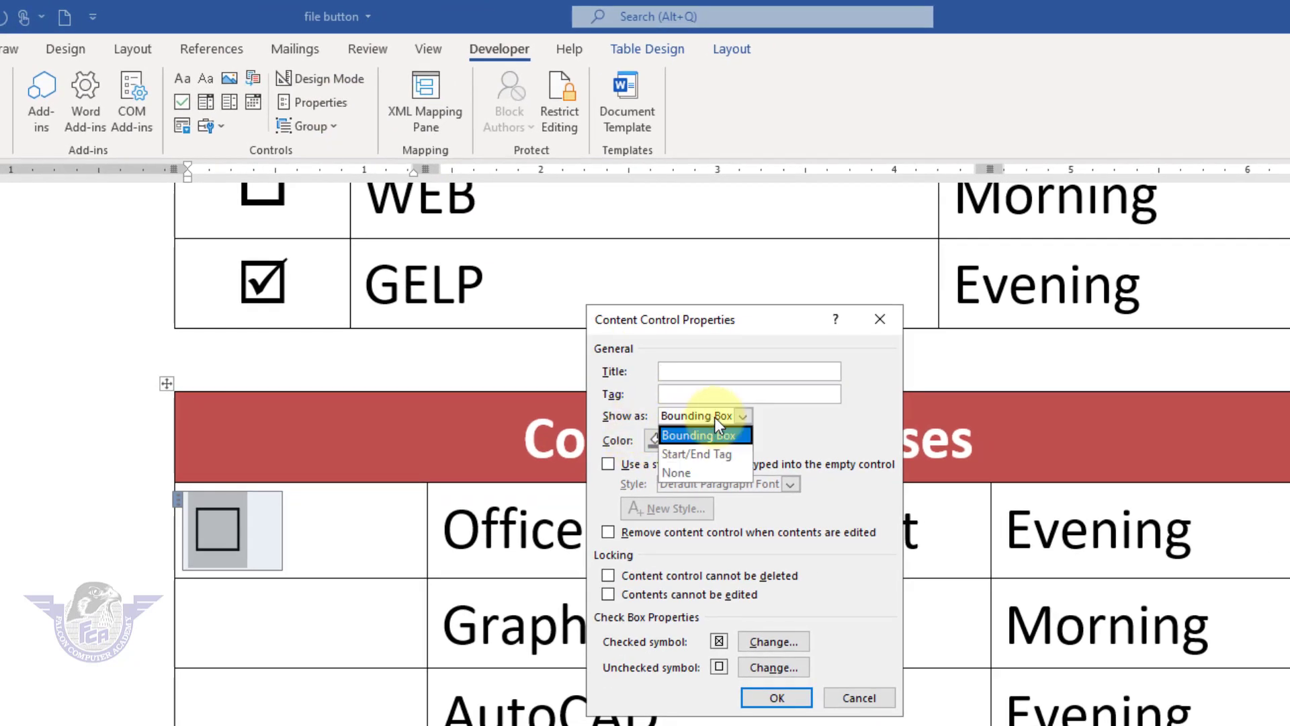
pyautogui.click(695, 469)
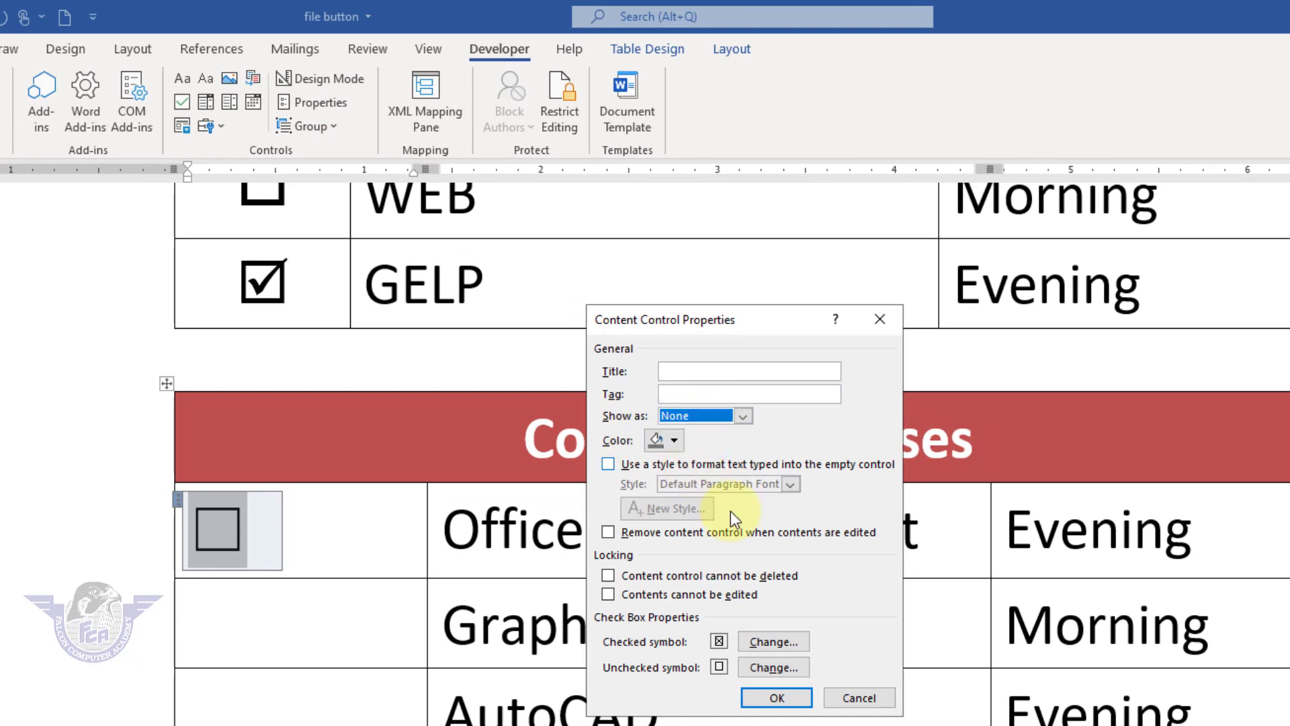
pyautogui.click(777, 697)
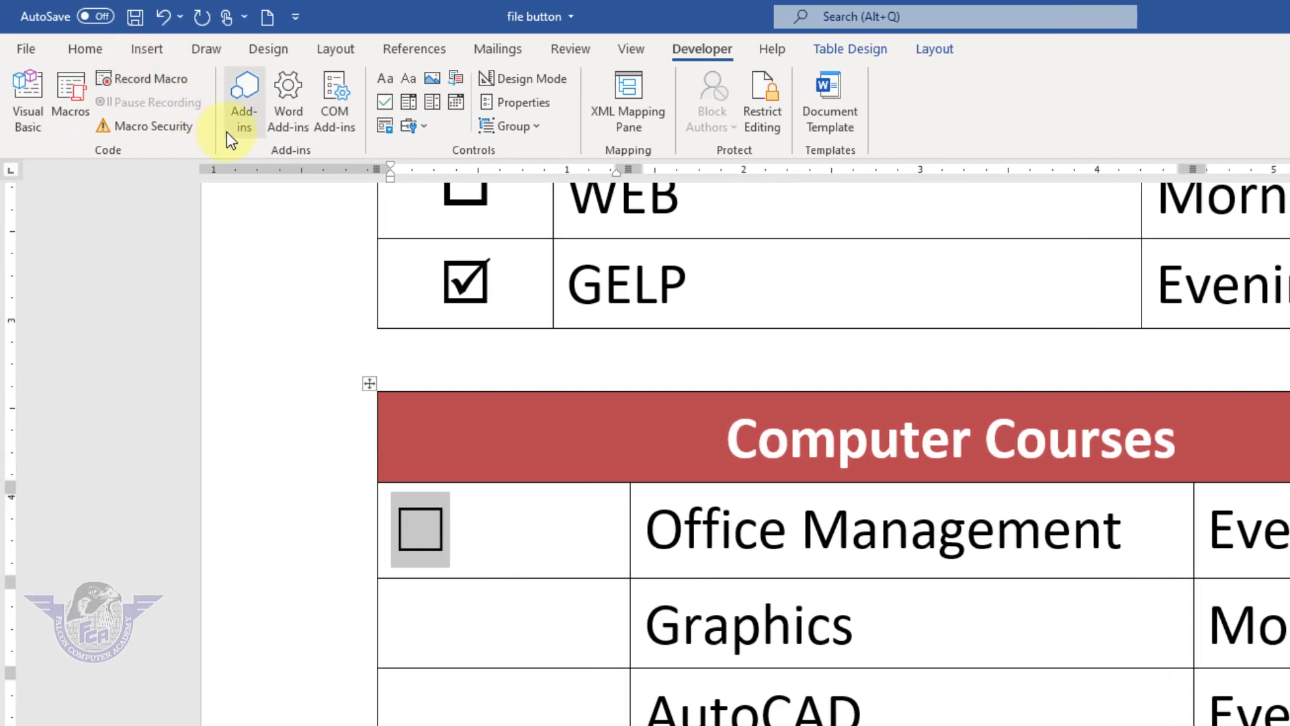
# Centre the checkbox with Ctrl+E and reopen its content control properties.
pyautogui.hotkey('ctrl', 'e')
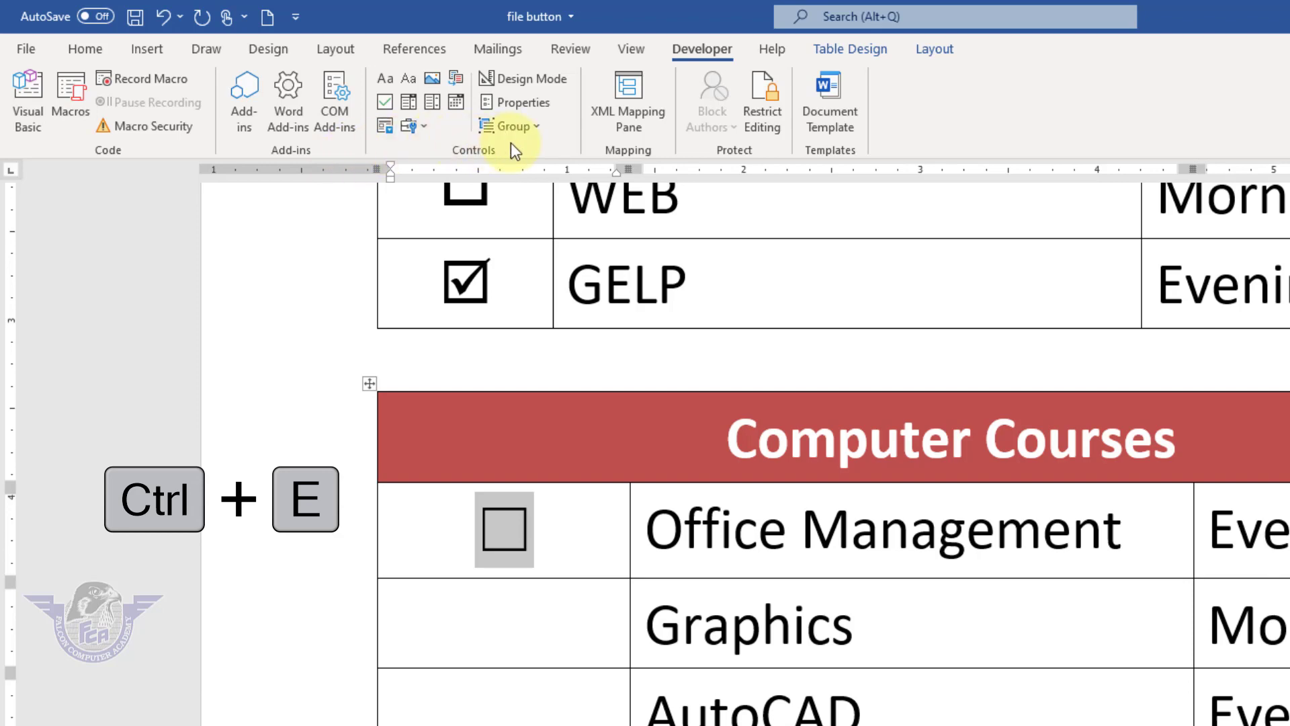
pyautogui.click(522, 102)
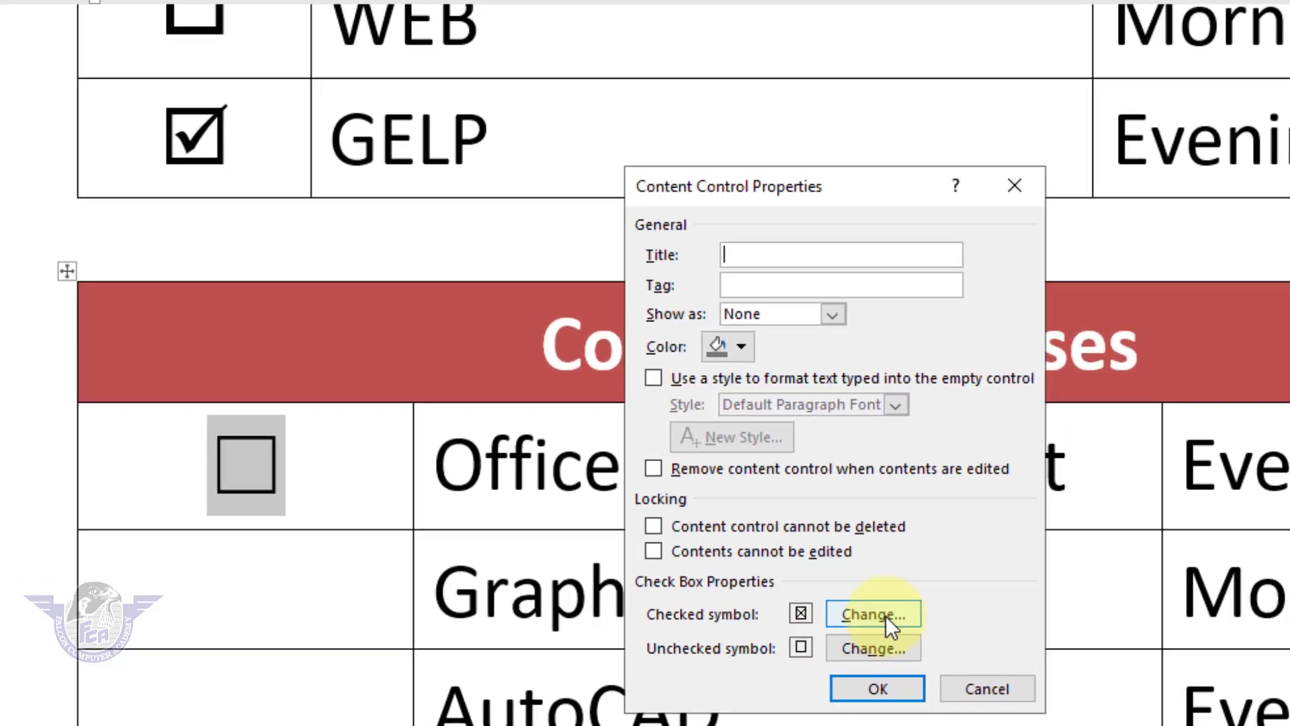
# Set the checkbox's checked symbol to the Wingdings ticked box.
pyautogui.click(981, 643)
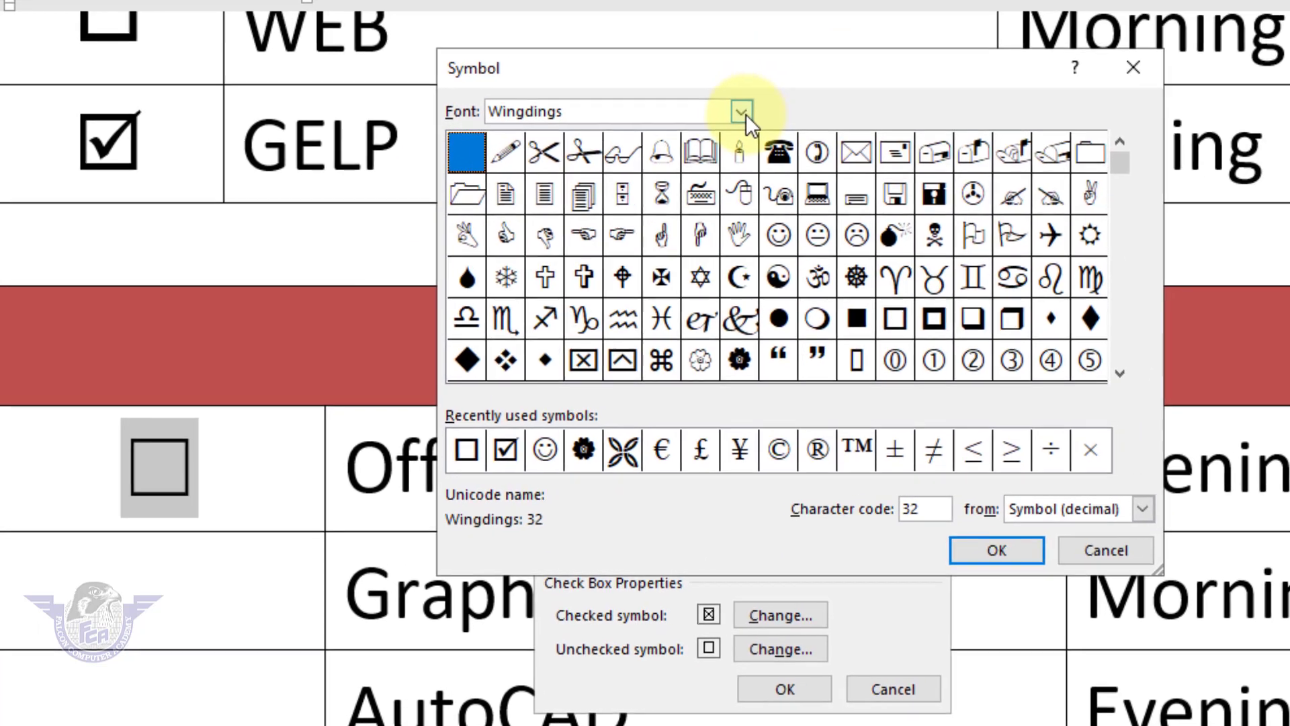
pyautogui.click(739, 186)
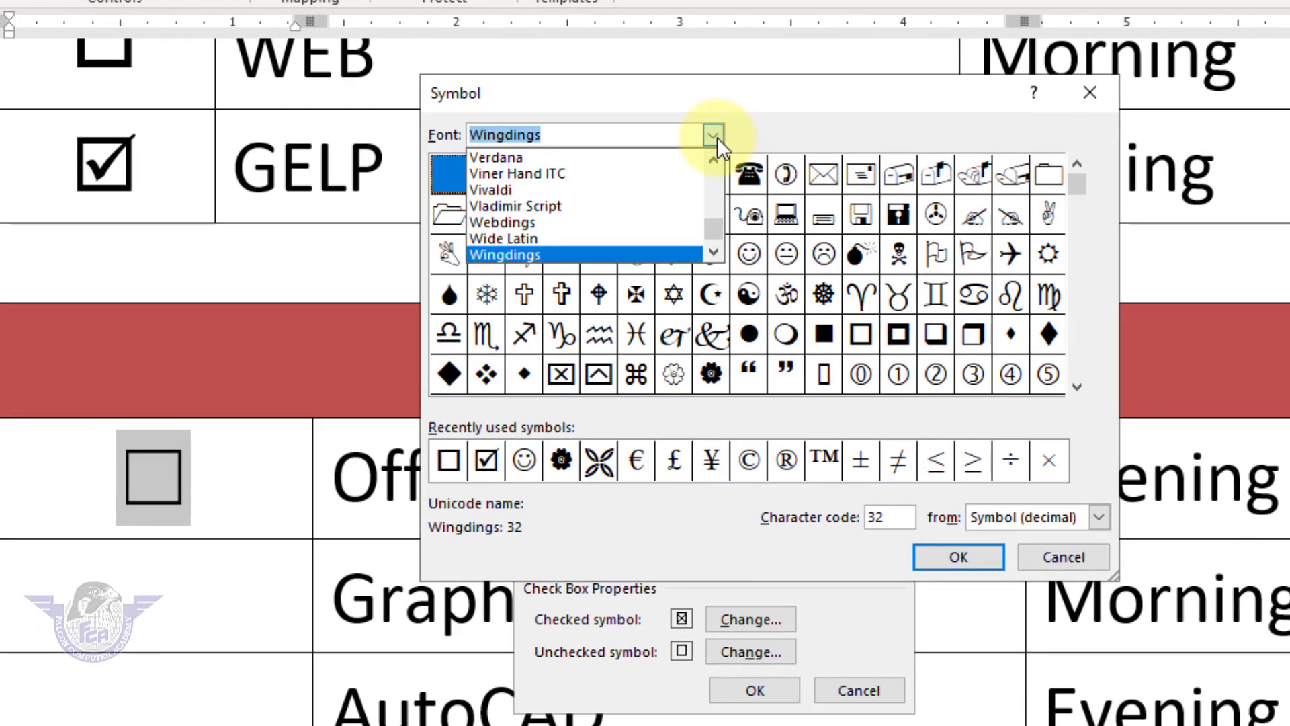
pyautogui.click(547, 255)
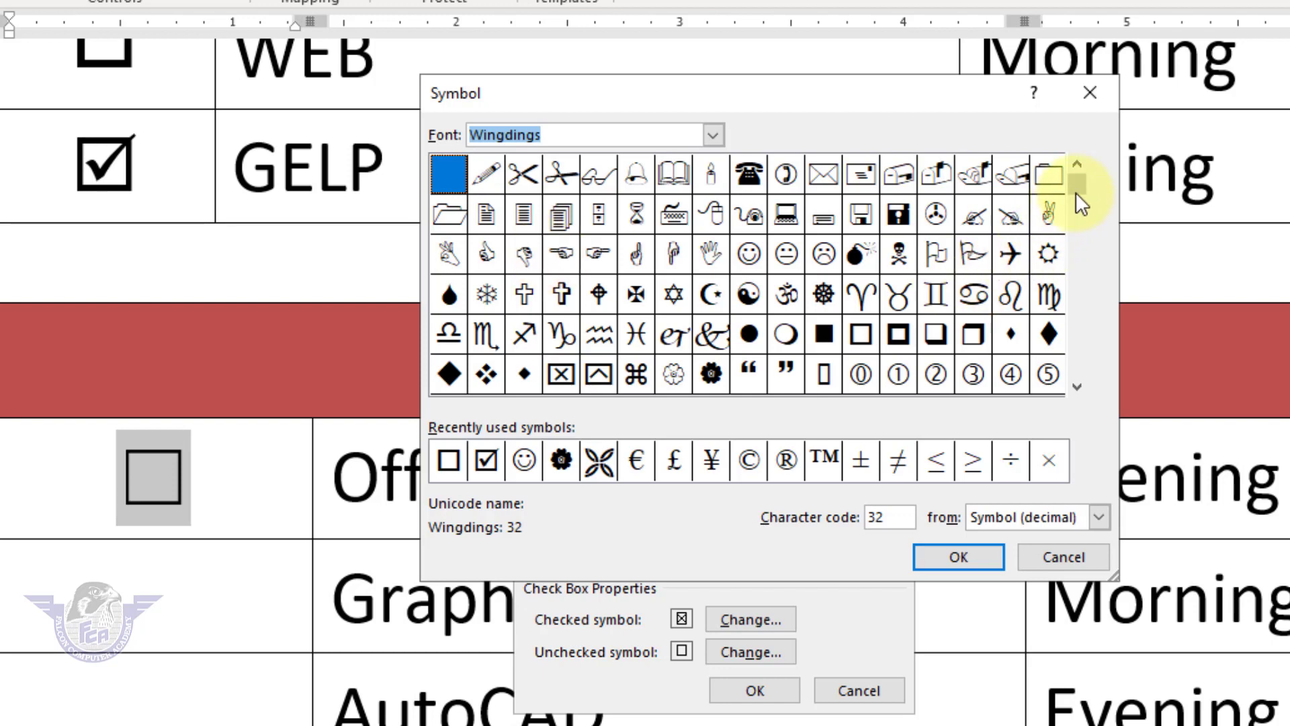
pyautogui.moveTo(1075, 369); pyautogui.dragTo(1065, 383)
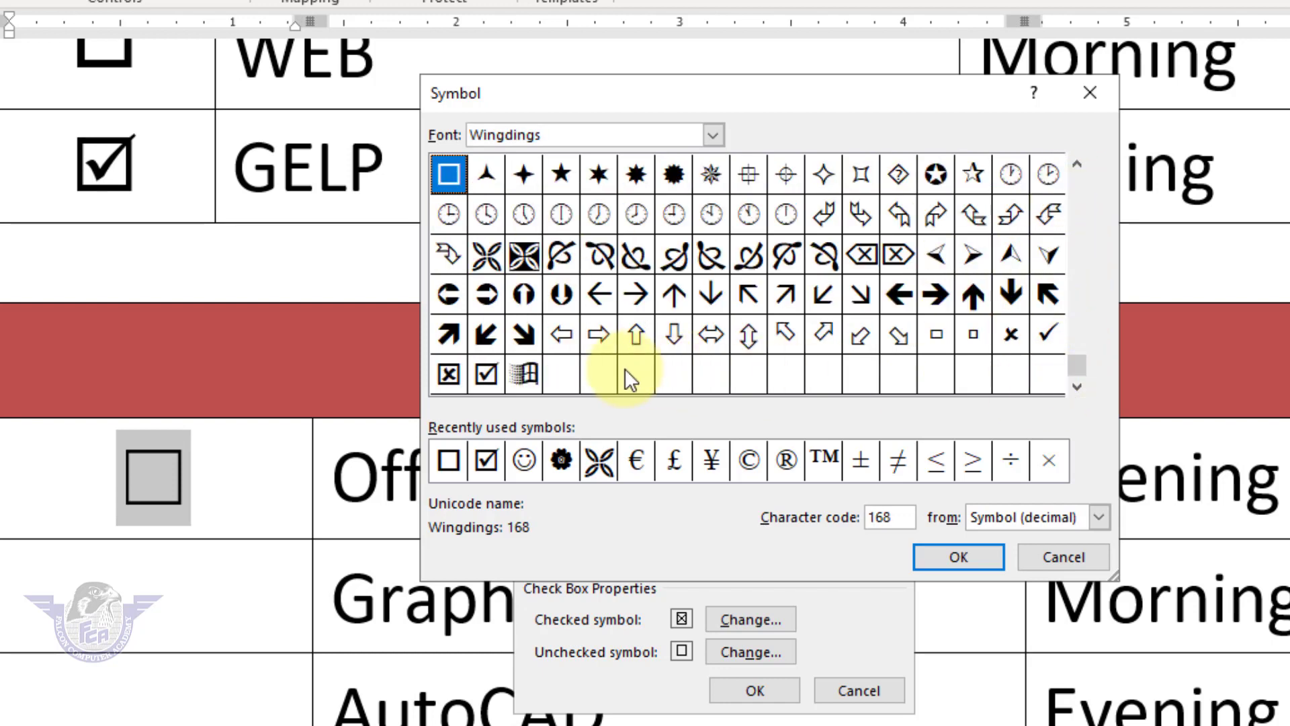
pyautogui.click(486, 374)
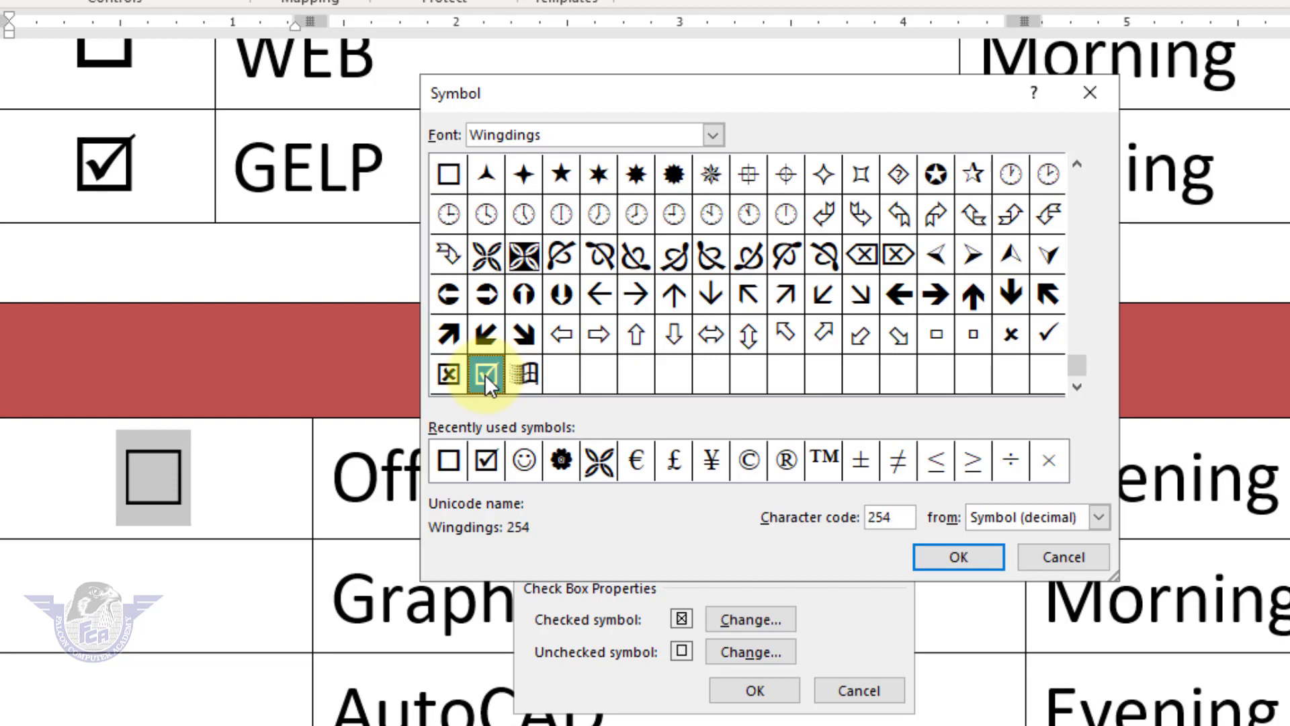
pyautogui.click(959, 556)
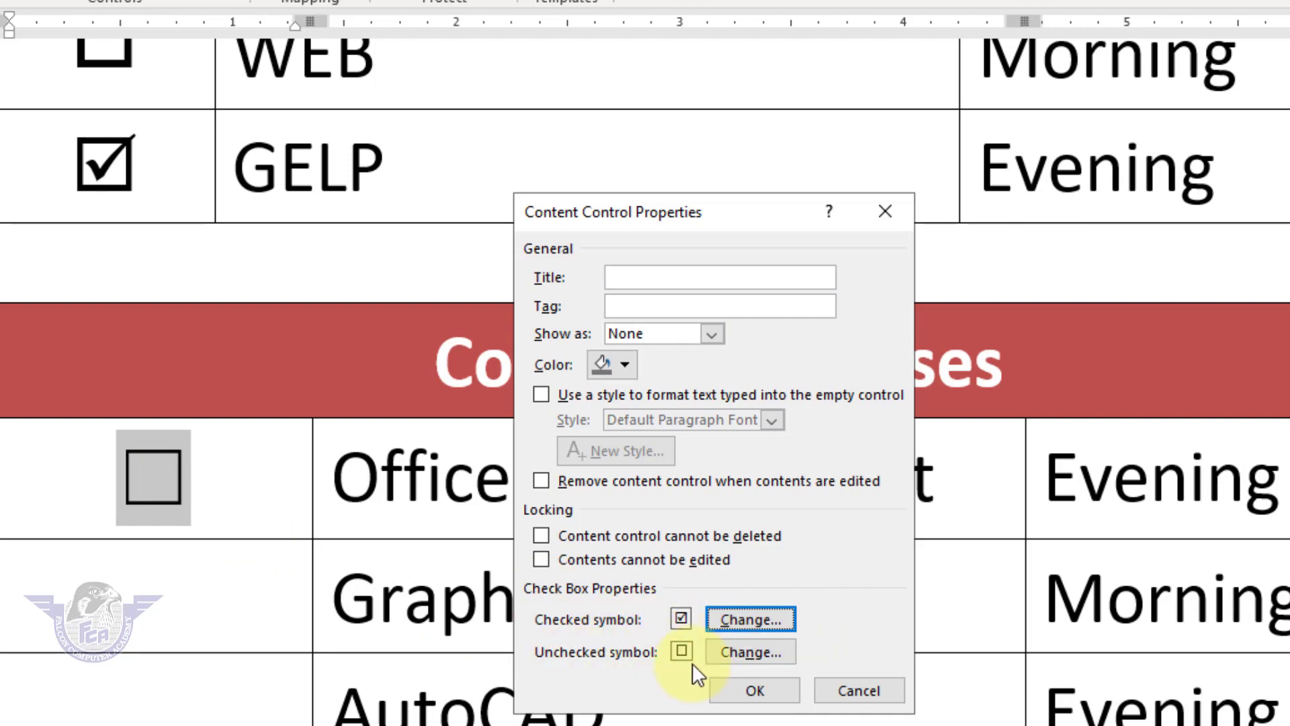
# Set the unchecked symbol to the Wingdings 168 empty square and apply the properties.
pyautogui.click(758, 653)
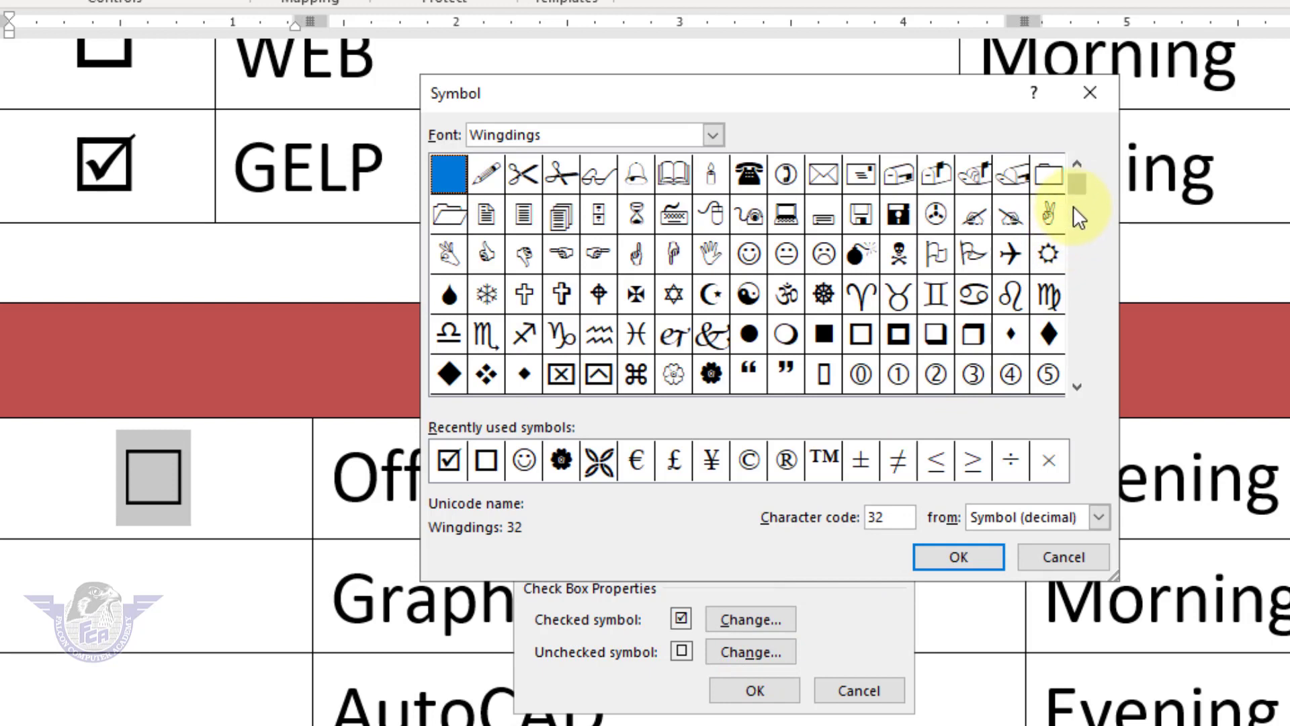
pyautogui.moveTo(1078, 242); pyautogui.dragTo(1076, 277)
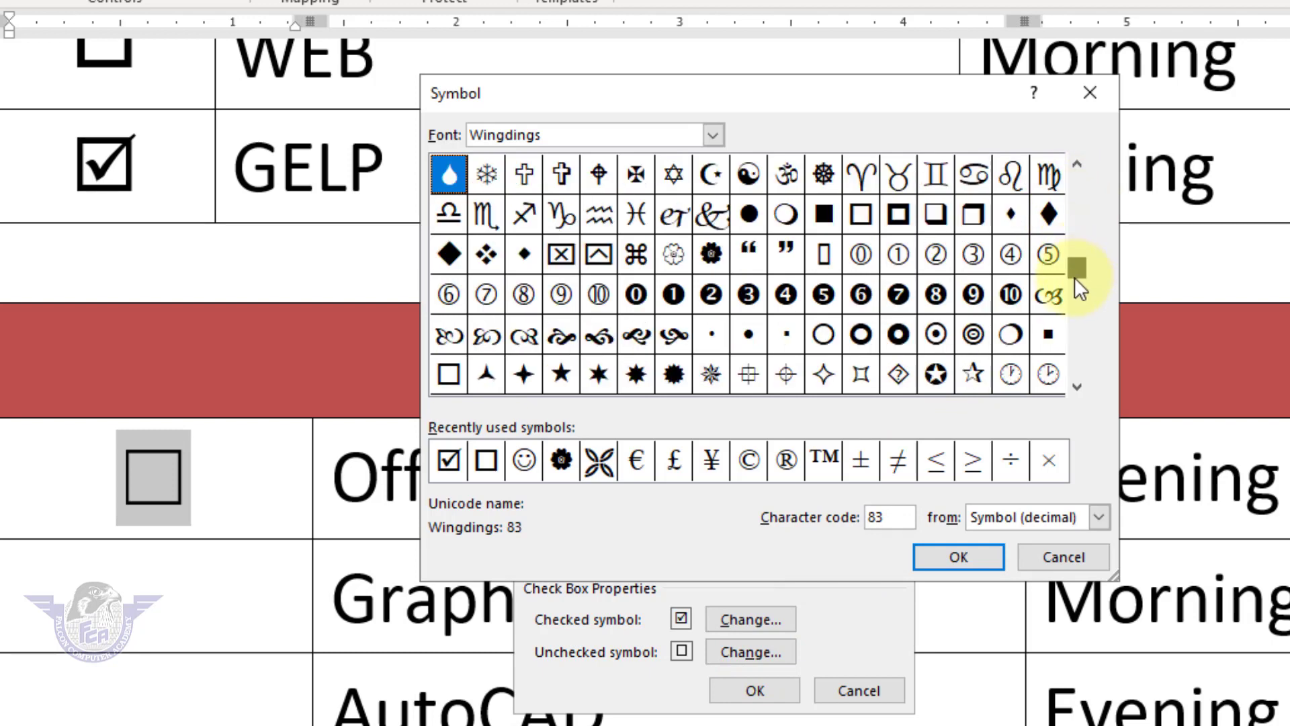
pyautogui.click(449, 334)
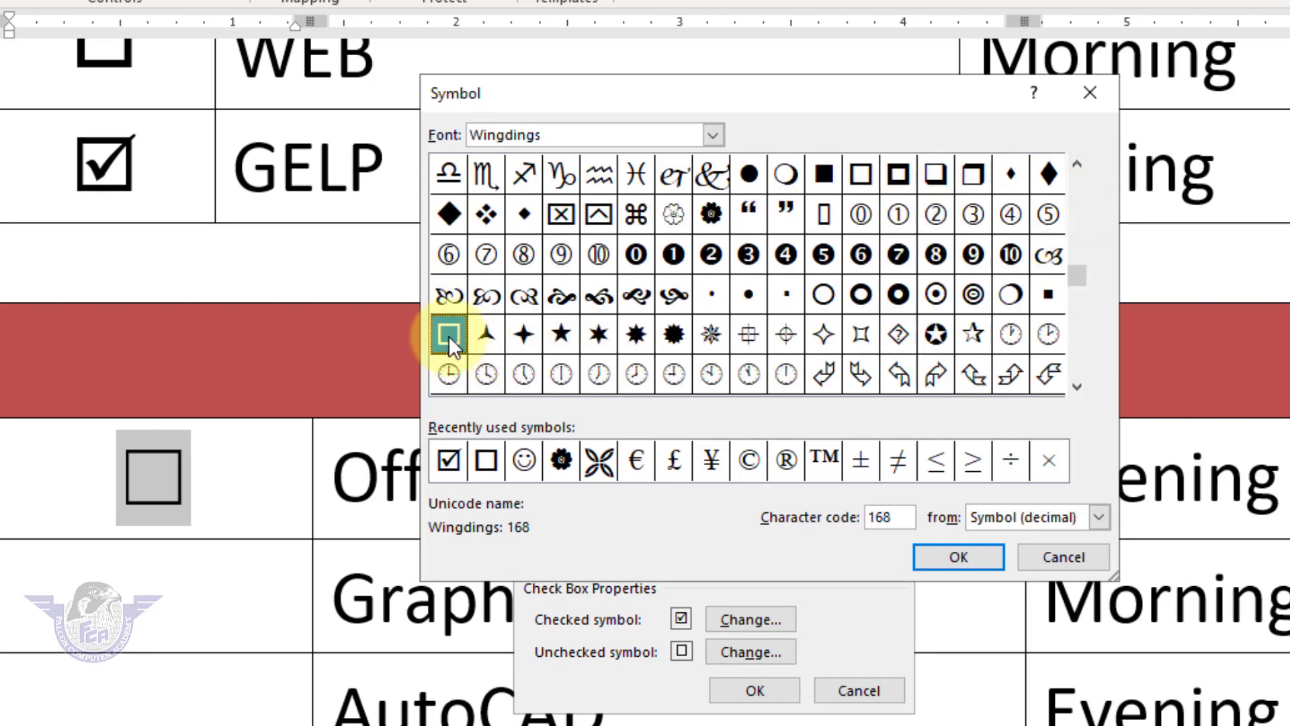
pyautogui.click(972, 556)
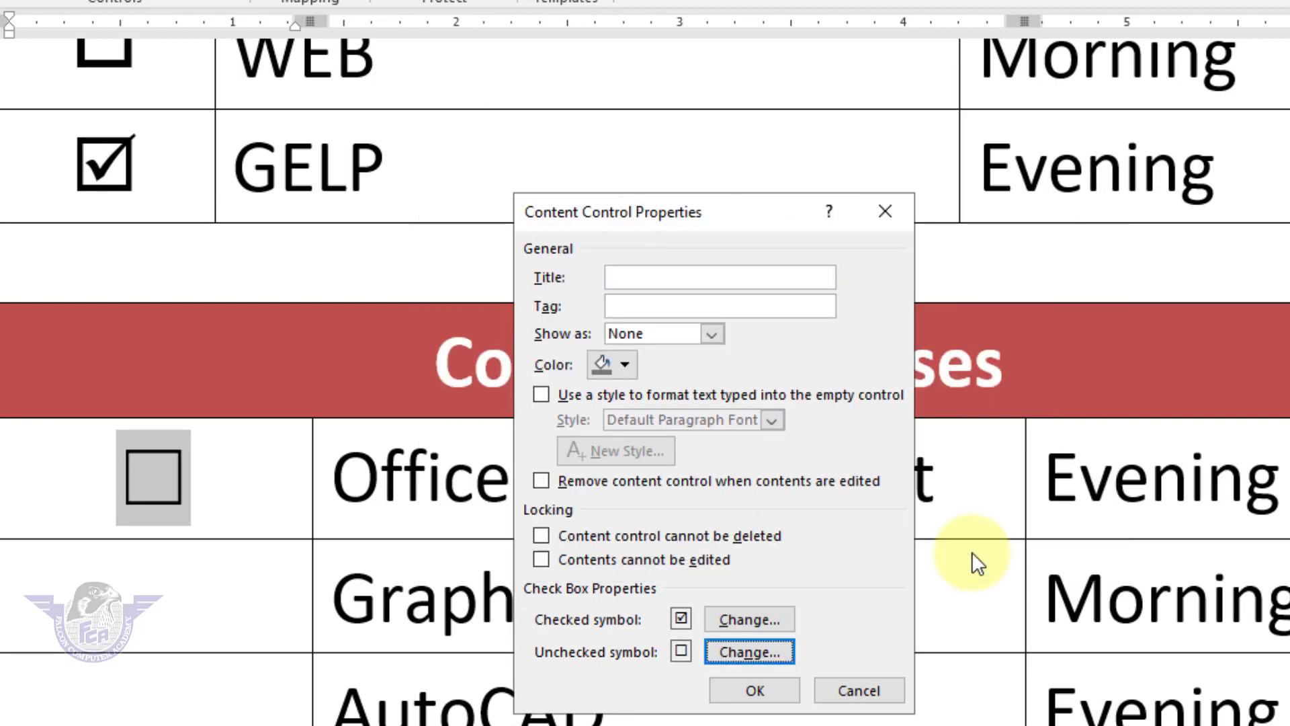
pyautogui.click(768, 691)
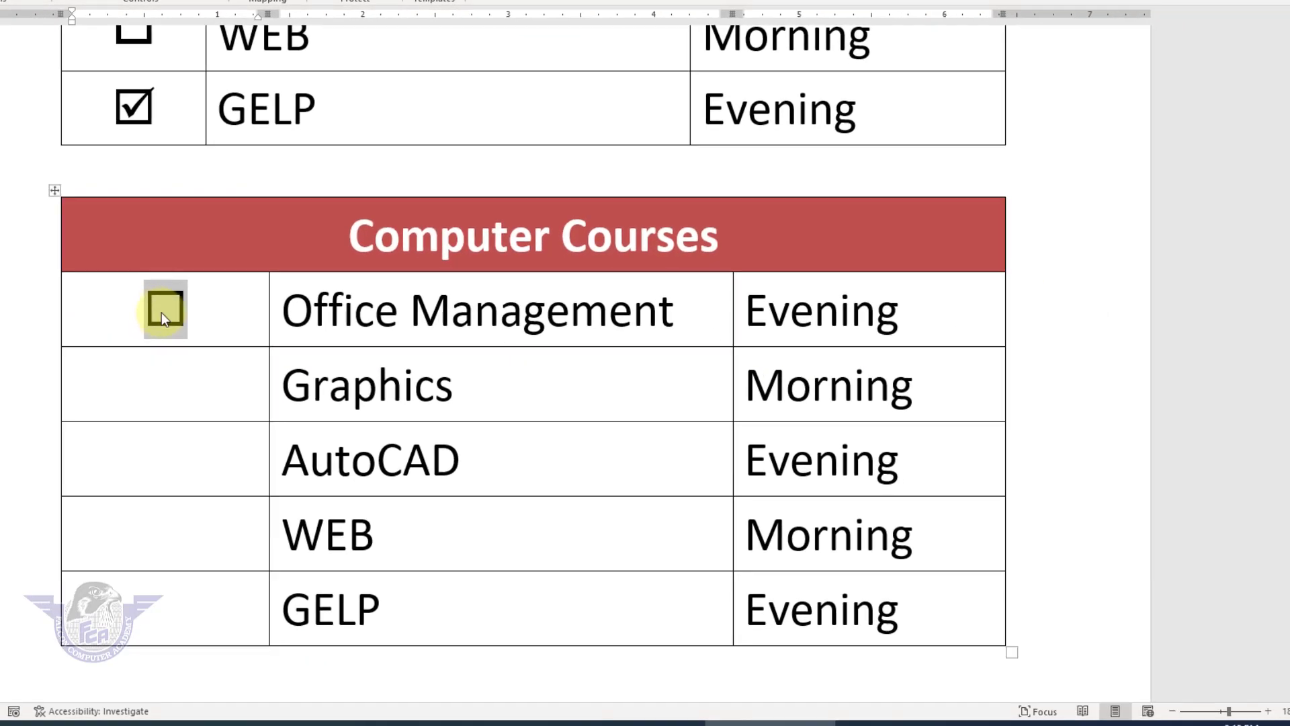
# Paste copies of the checkbox into the Graphics, AutoCAD, WEB and GELP first cells, centred.
pyautogui.rightClick(162, 313)
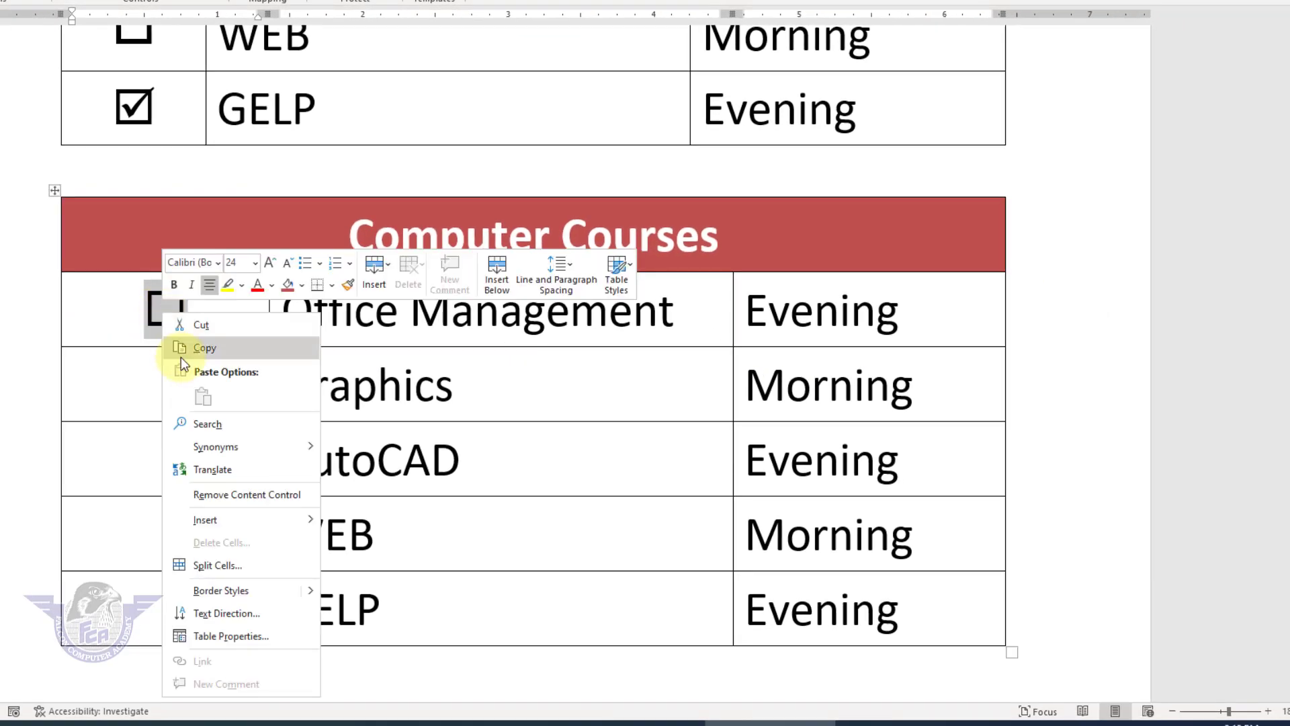
pyautogui.press('Escape')
pyautogui.moveTo(196, 404); pyautogui.dragTo(172, 609)
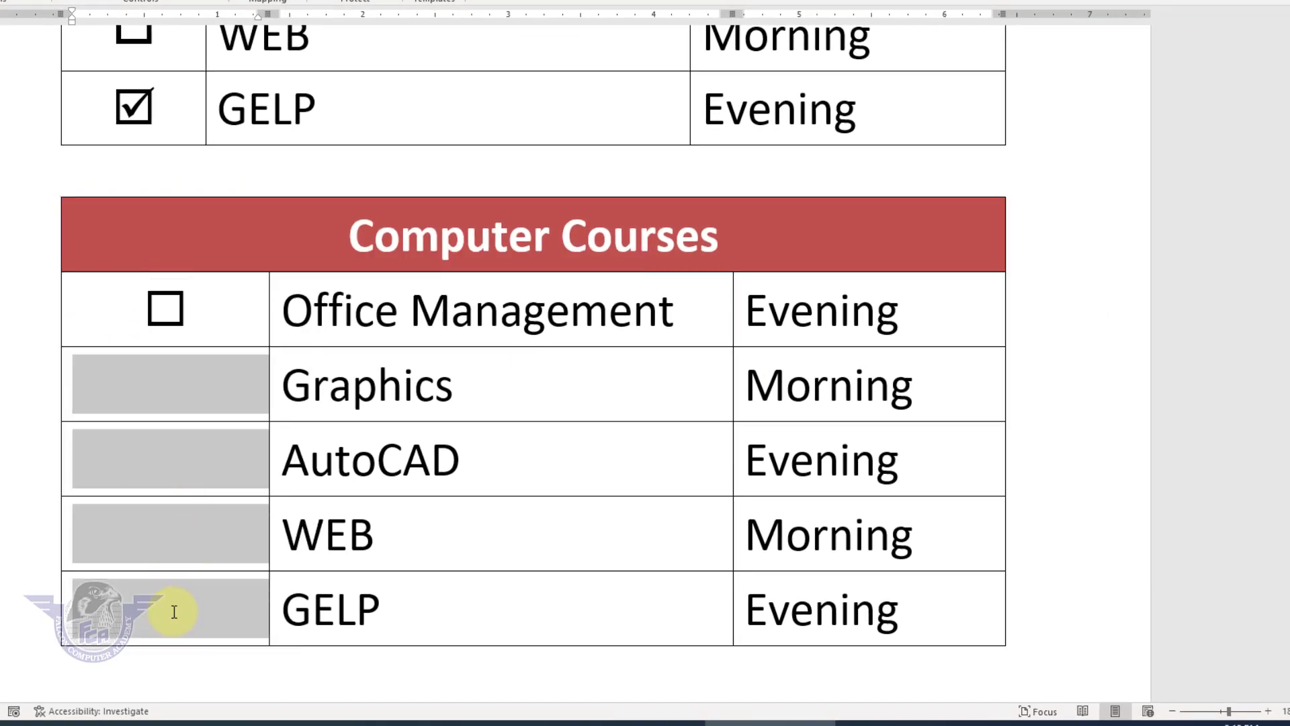
pyautogui.rightClick(175, 380)
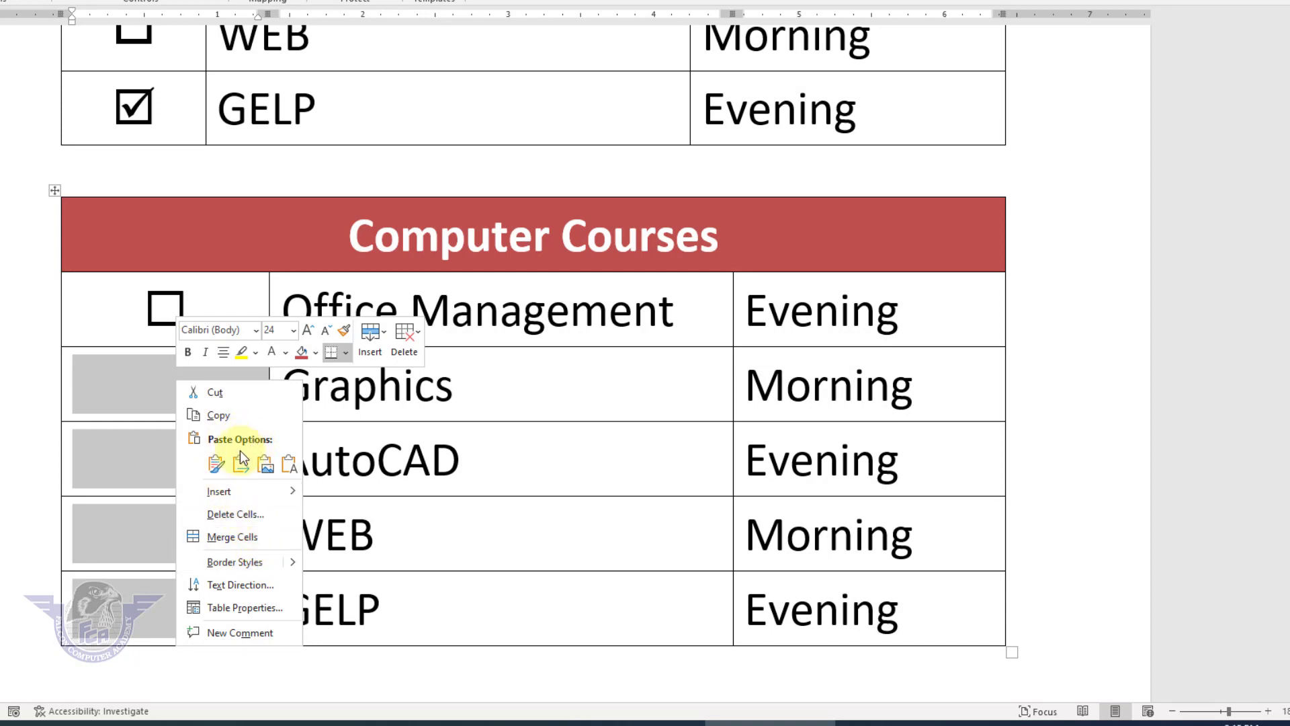
pyautogui.click(216, 462)
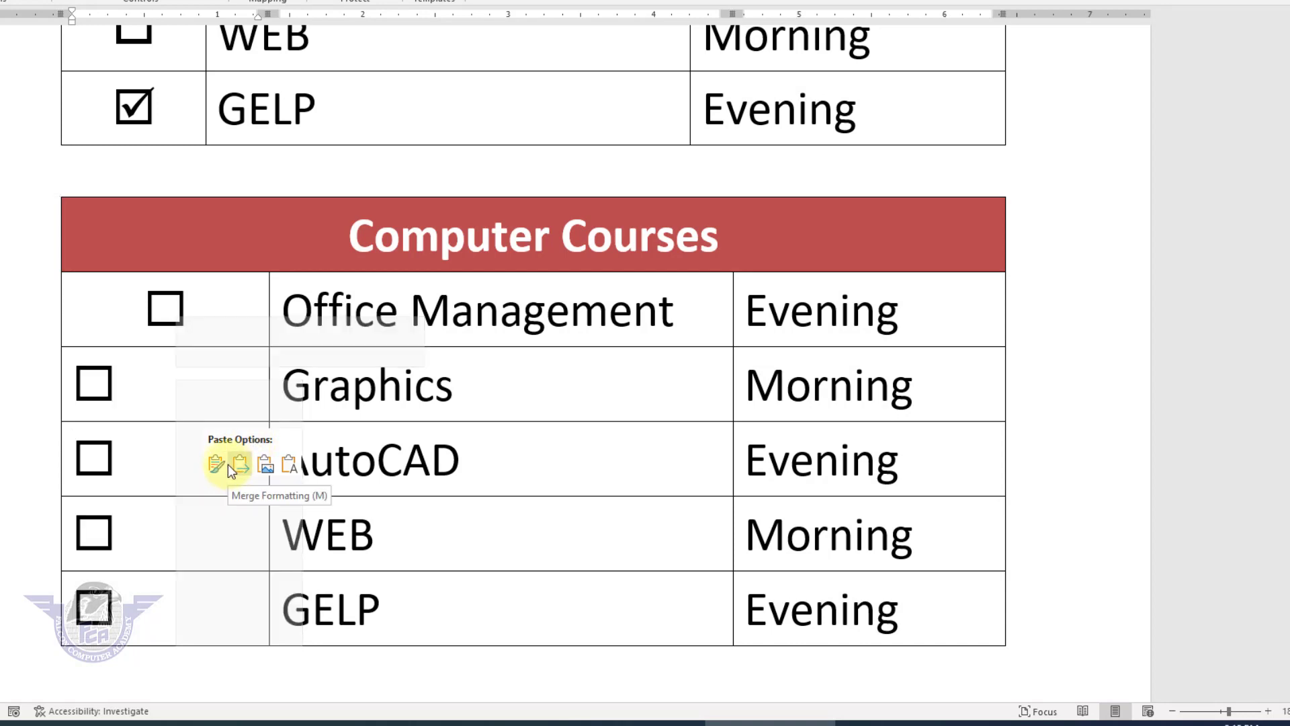
pyautogui.click(217, 462)
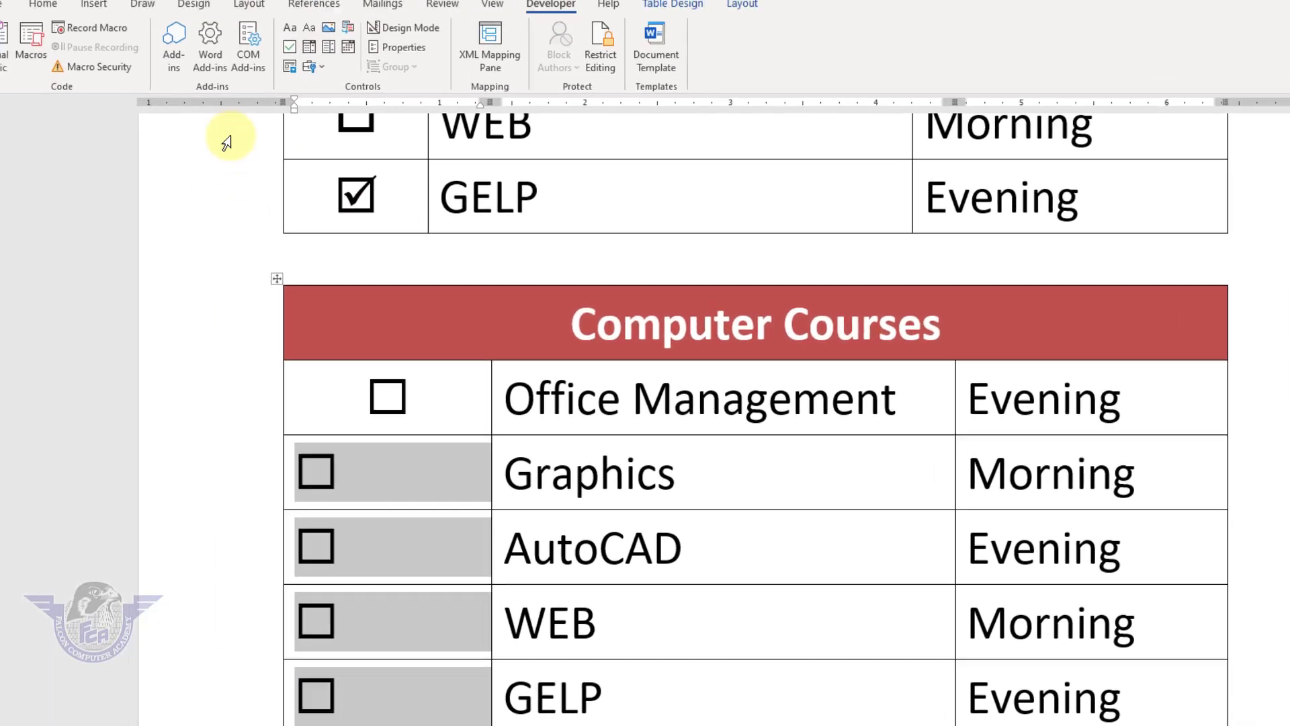
pyautogui.hotkey('ctrl', 'e')
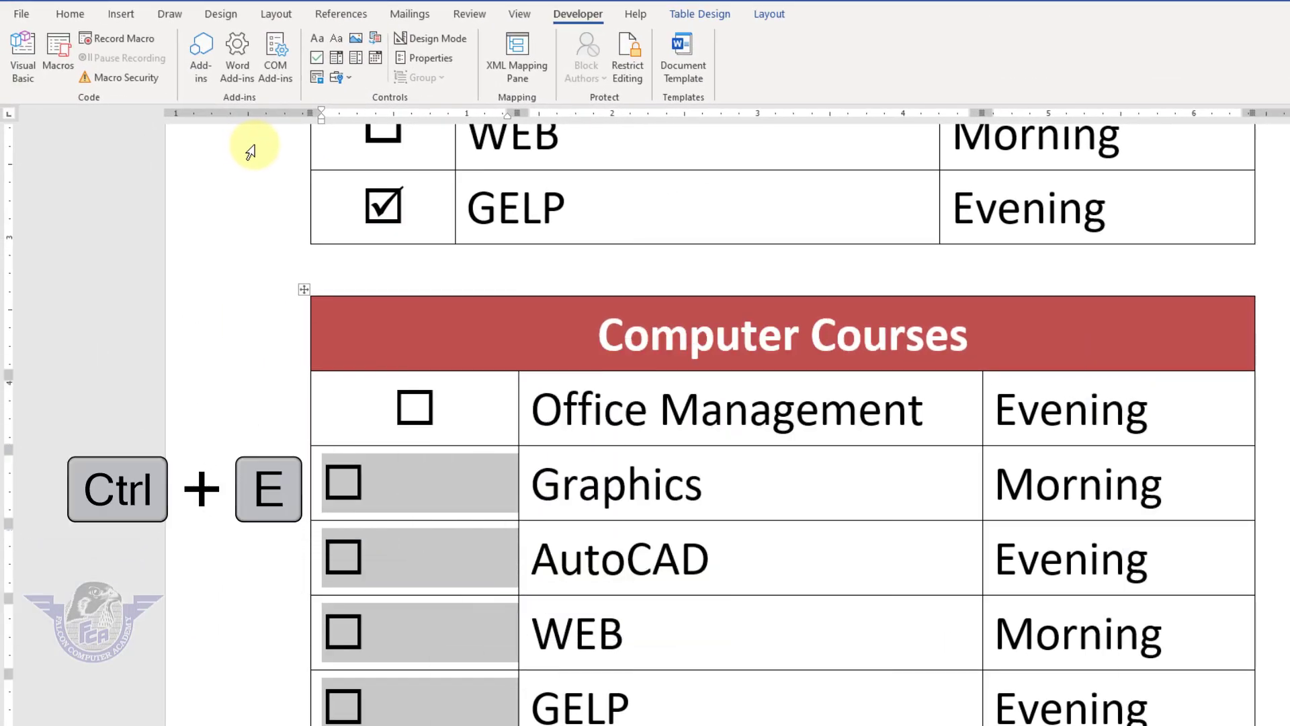
pyautogui.hotkey('ctrl', 'e')
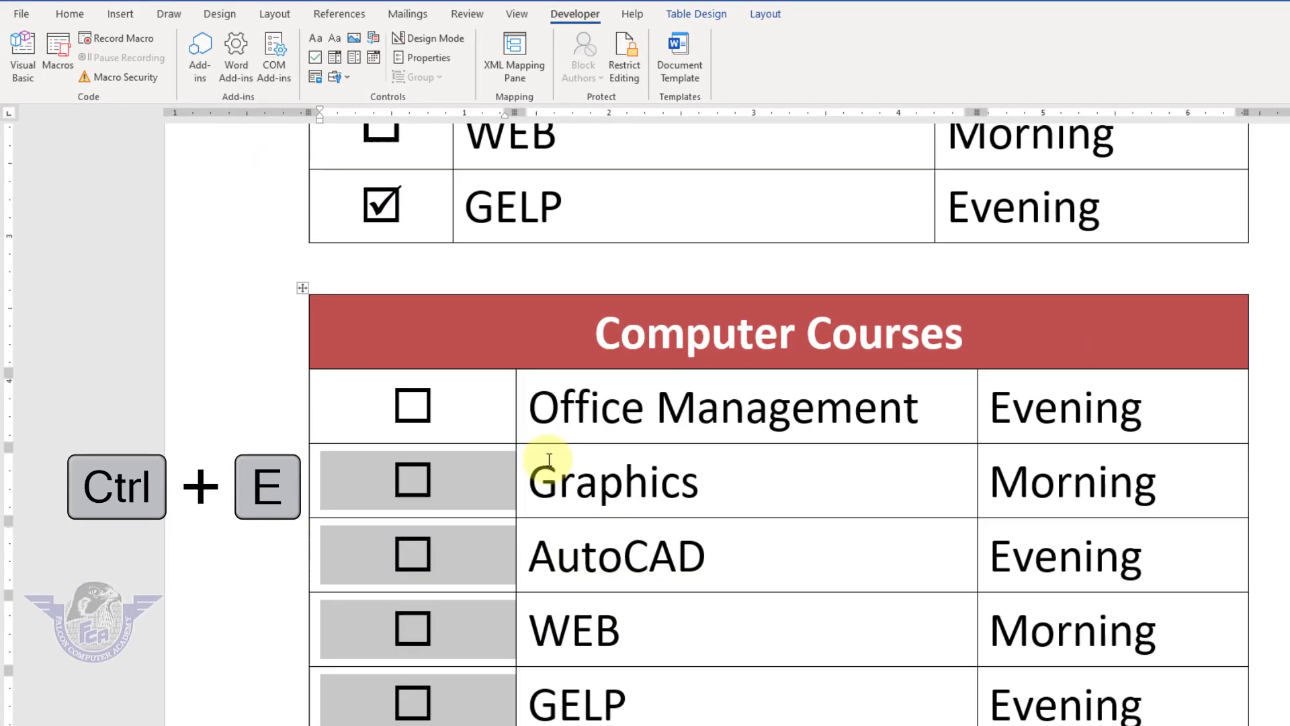
# In the lower table, end with Office Management, AutoCAD and GELP ticked, Graphics and WEB empty.
pyautogui.click(420, 411)
pyautogui.click(393, 385)
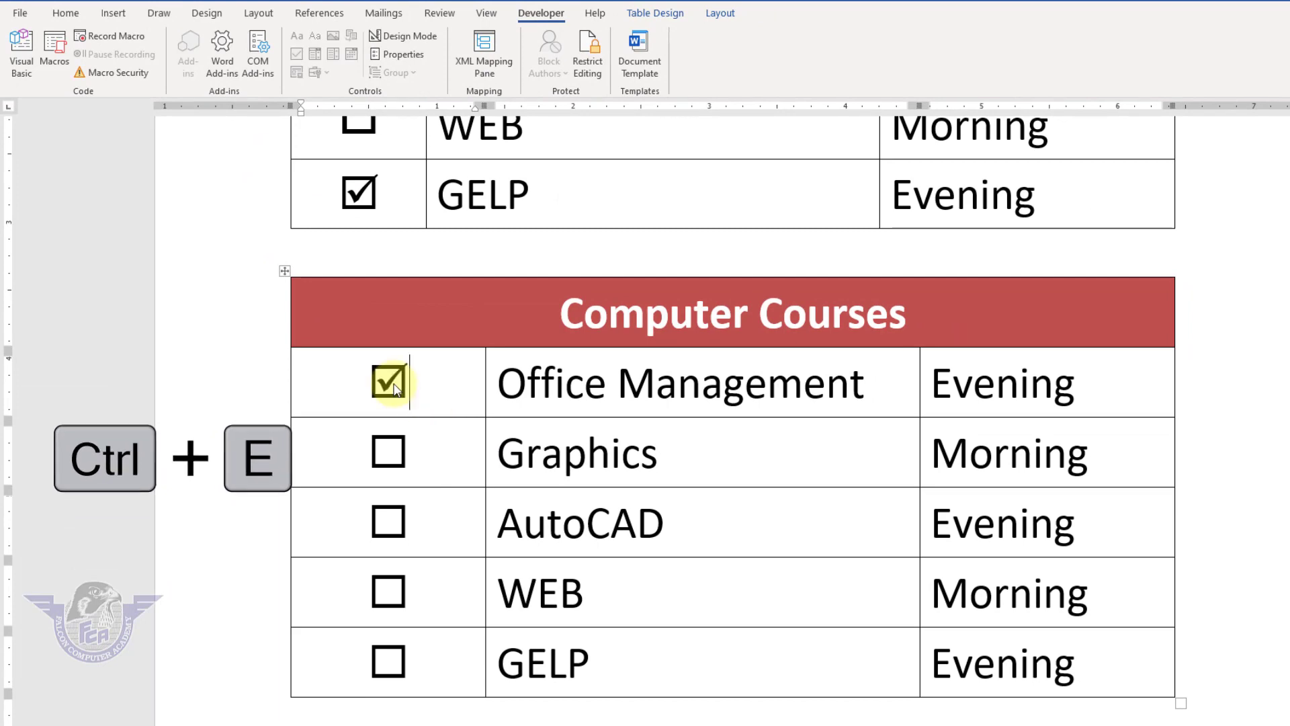
pyautogui.click(402, 534)
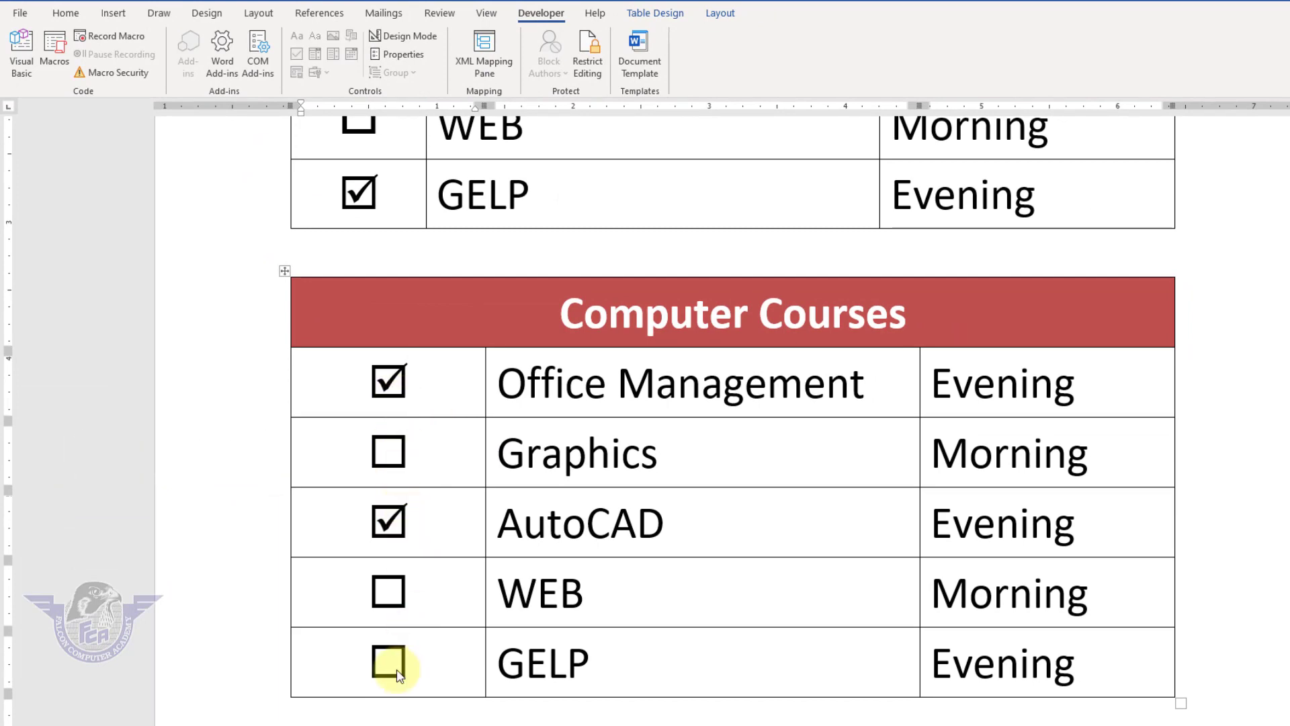
pyautogui.click(389, 662)
pyautogui.click(397, 658)
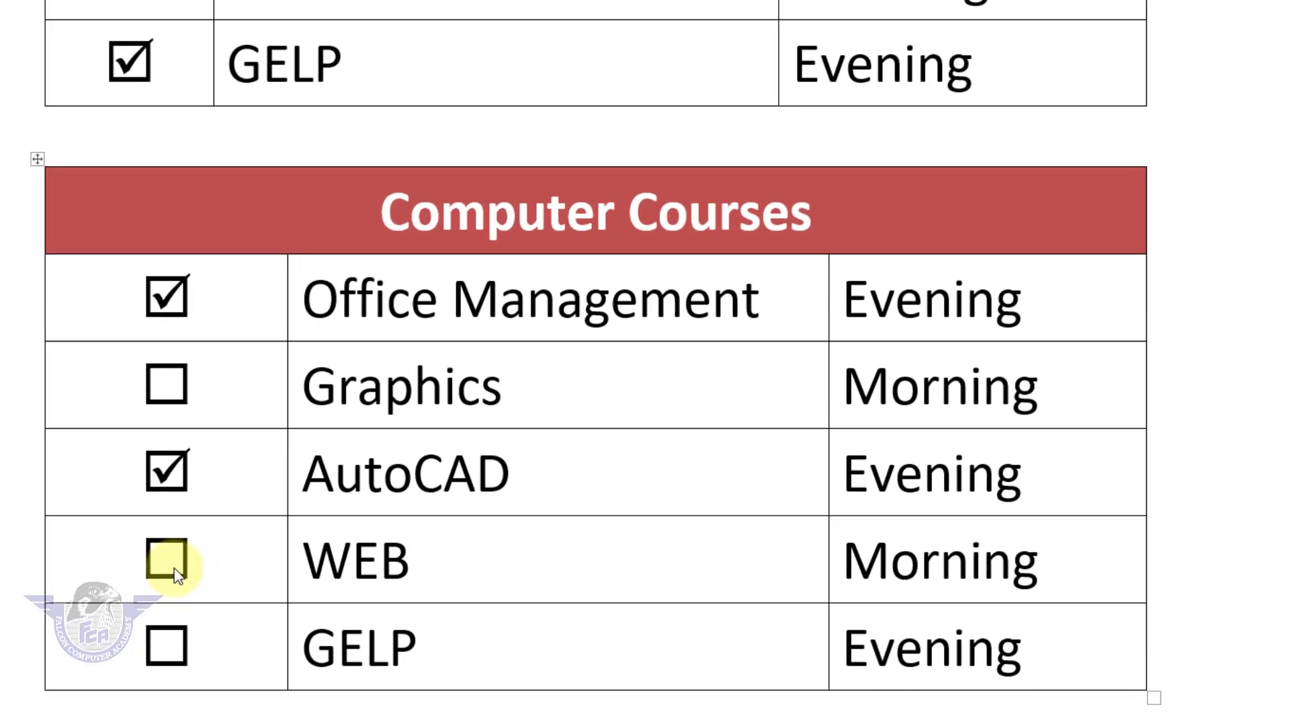
pyautogui.click(173, 563)
pyautogui.click(172, 561)
pyautogui.click(178, 655)
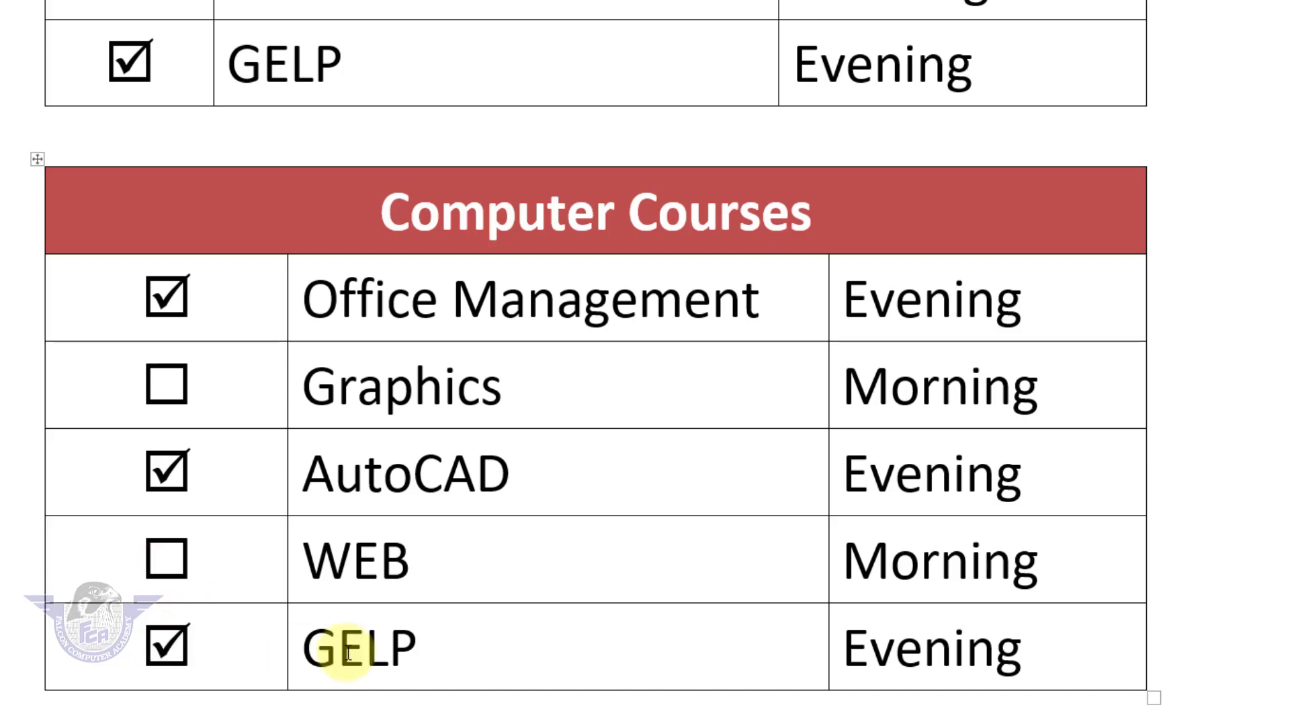